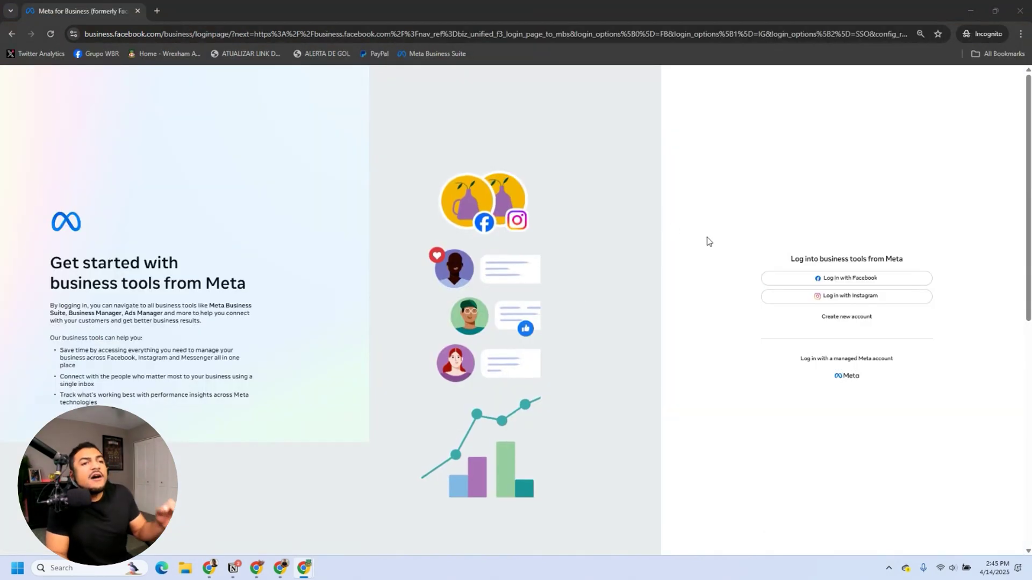
Bring up the signed-in Meta Business Suite window and open the Inbox of the Magnetic Funnels business asset.
click(971, 11)
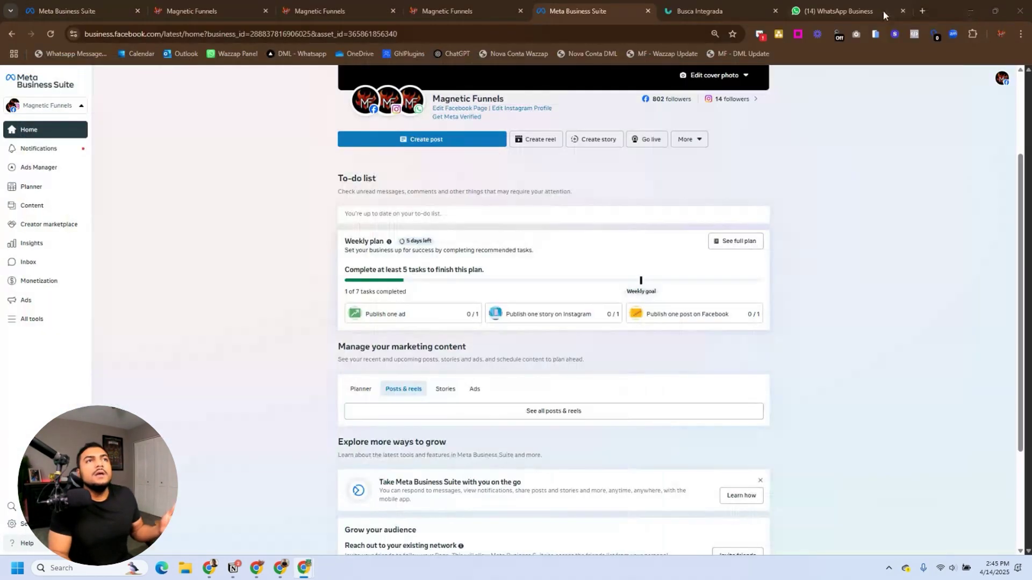
scroll(595, 252, up, 3)
scroll(677, 301, down, 2)
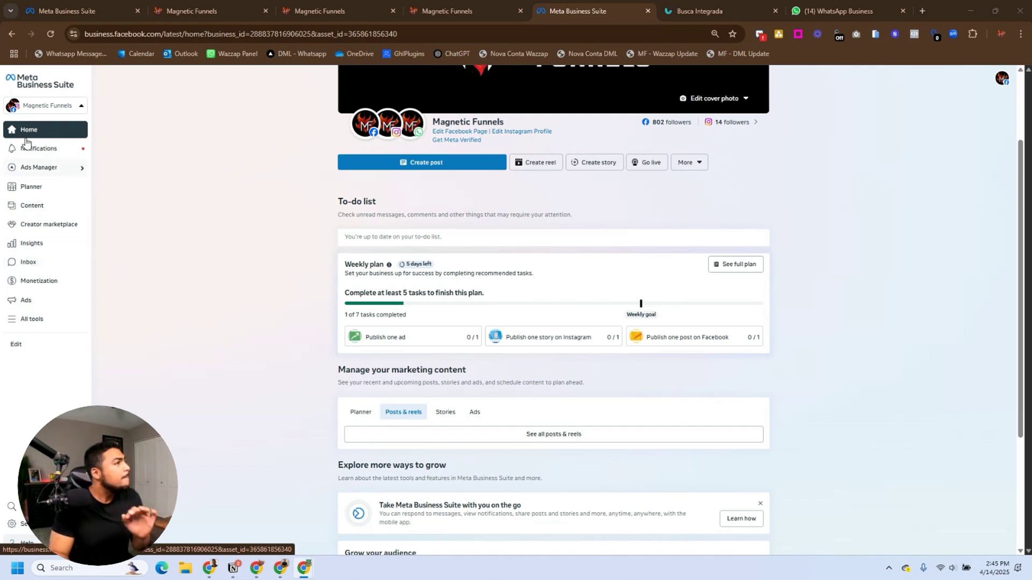
click(40, 106)
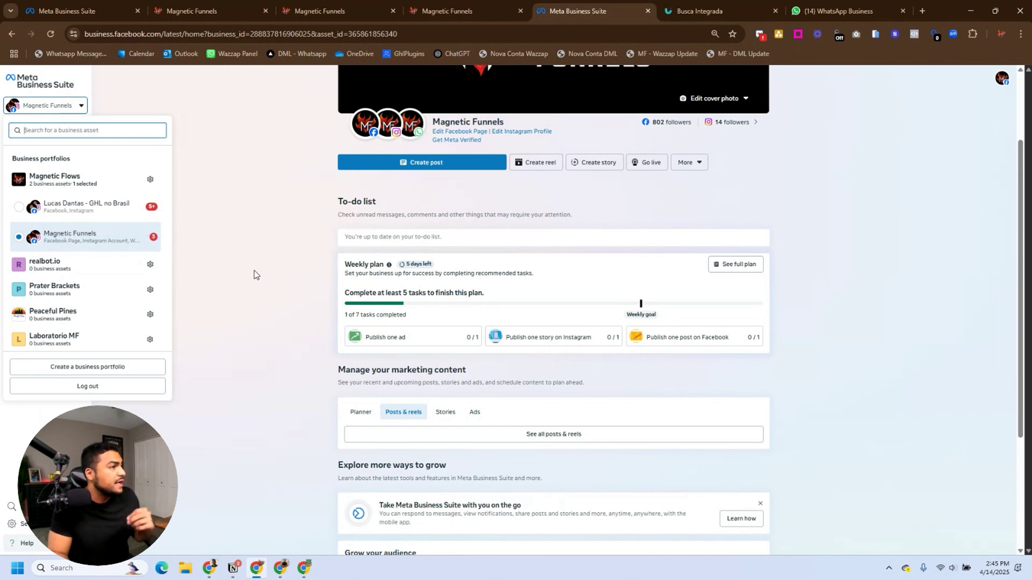
click(165, 247)
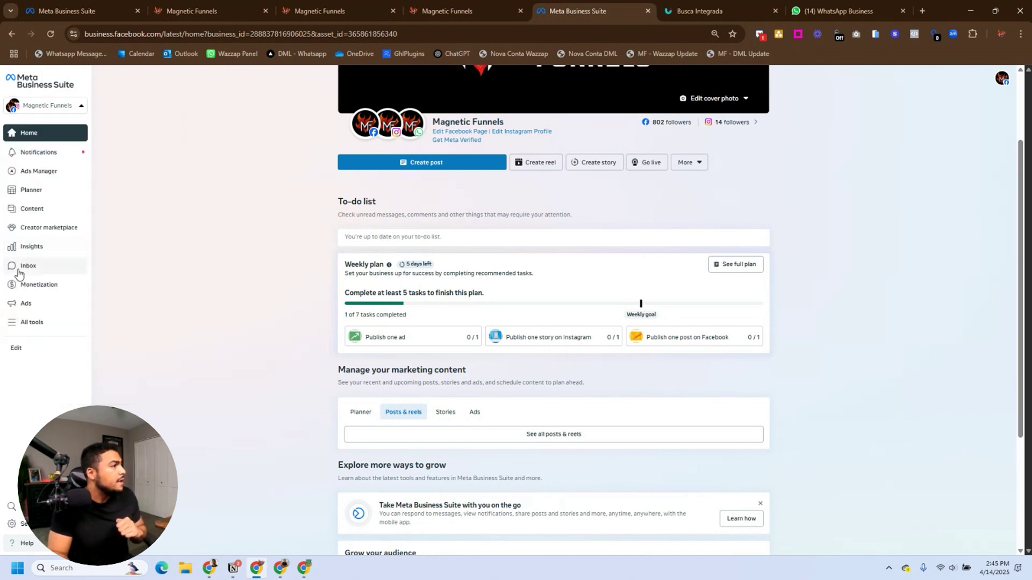
click(76, 266)
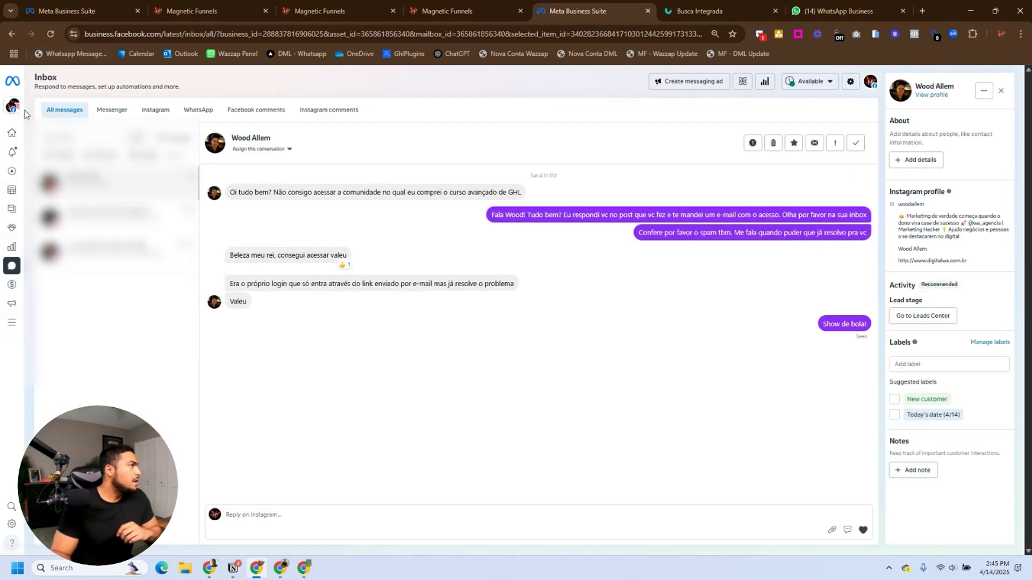
Check the business asset selector and open the Automations page of the Inbox.
click(54, 106)
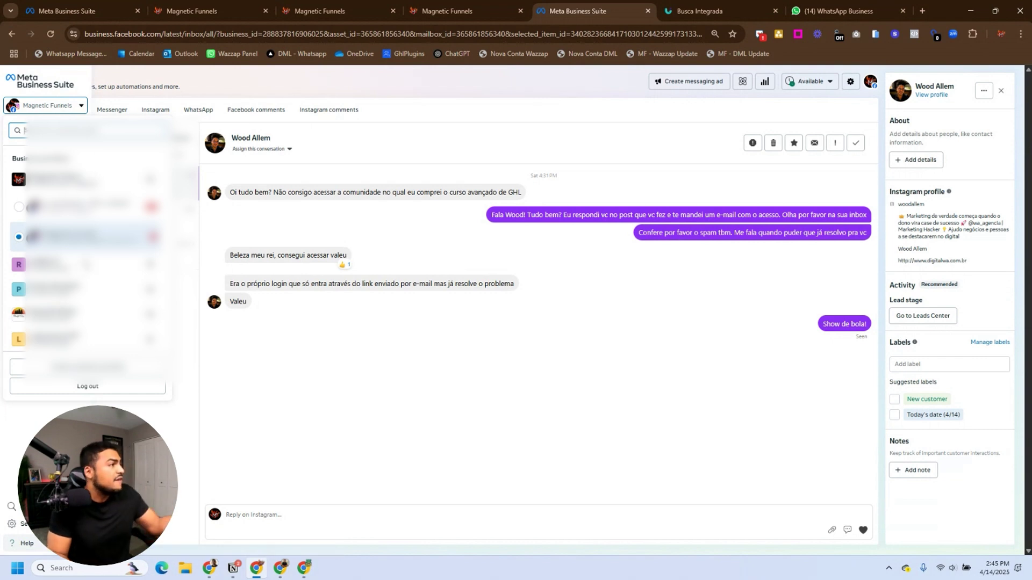
click(261, 328)
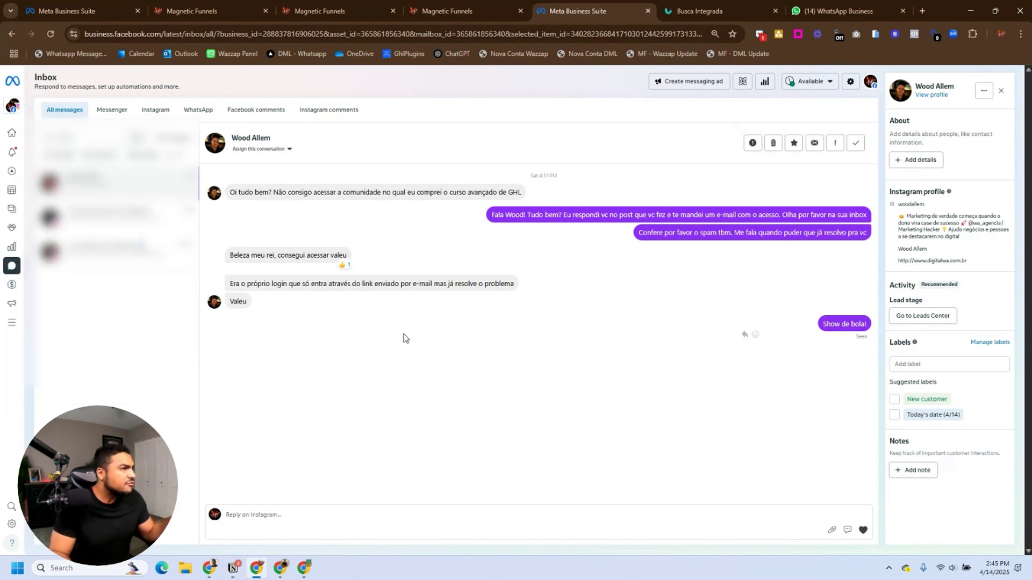
click(742, 84)
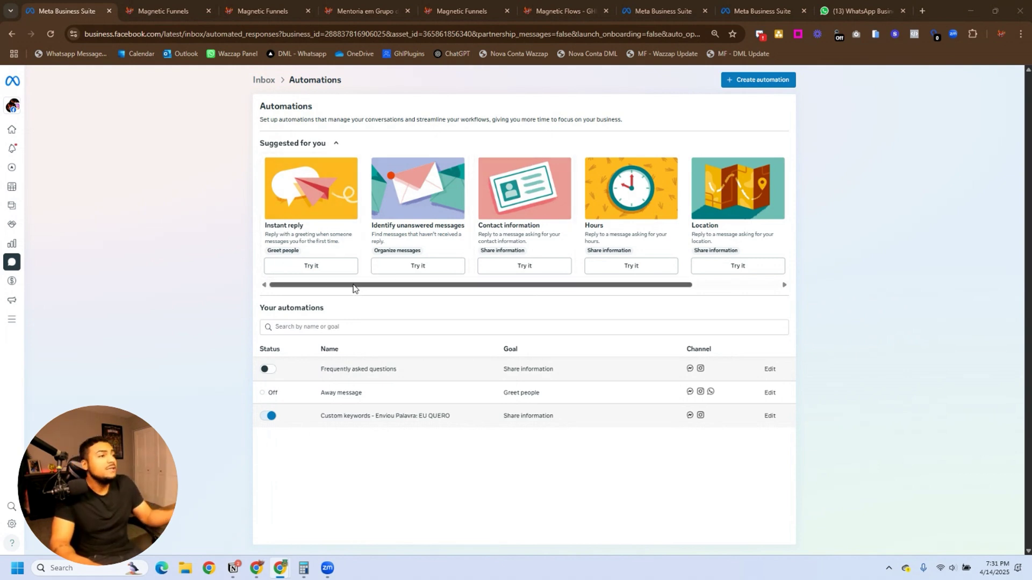
Look through the suggested automations, from Instant reply to Comment to message.
drag(353, 288, 392, 286)
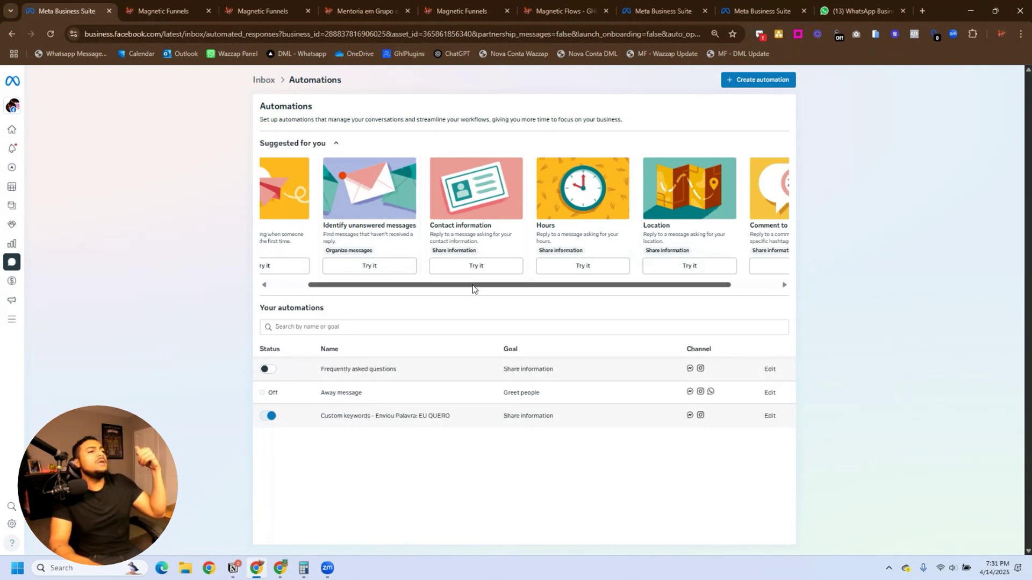
drag(473, 289, 539, 292)
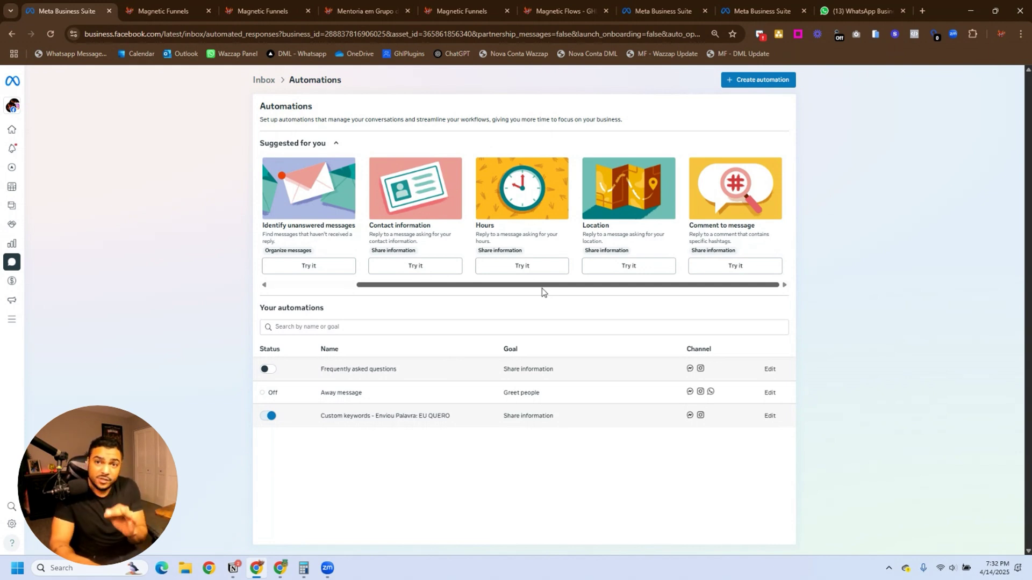
scroll(514, 289, left, 2)
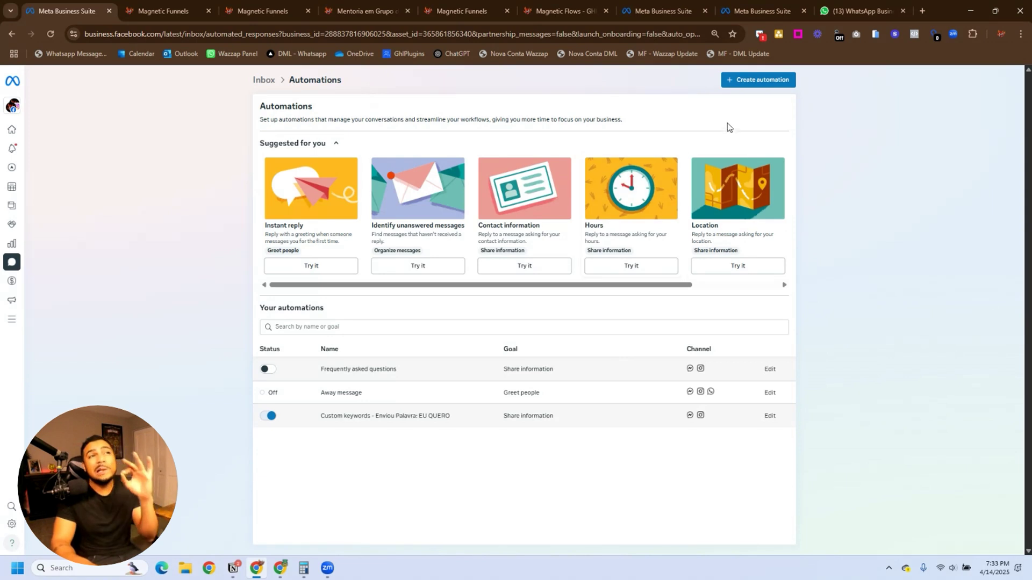
Review the automation templates and create a new custom automation from scratch.
click(754, 82)
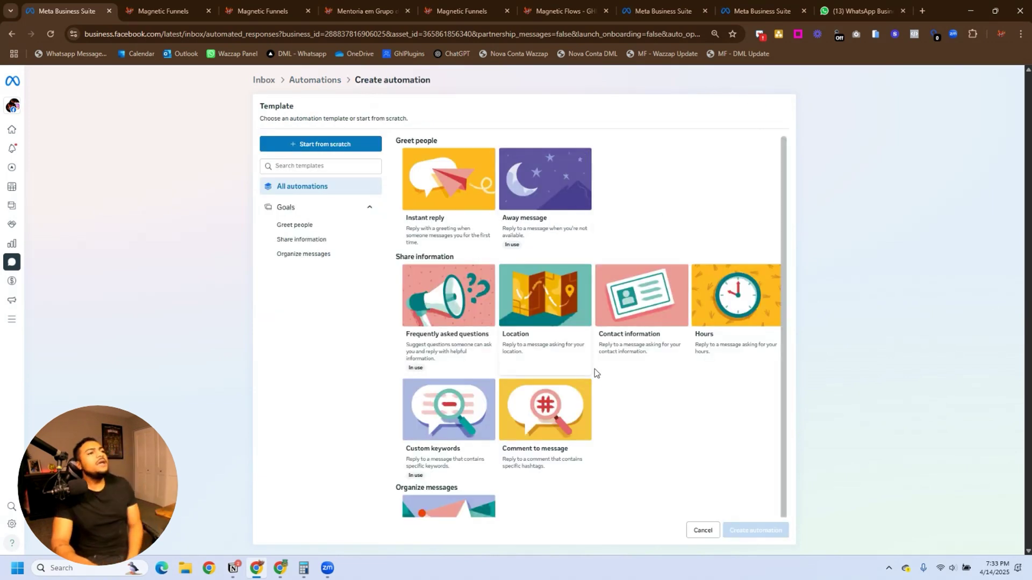
scroll(555, 433, down, 2)
scroll(553, 434, up, 2)
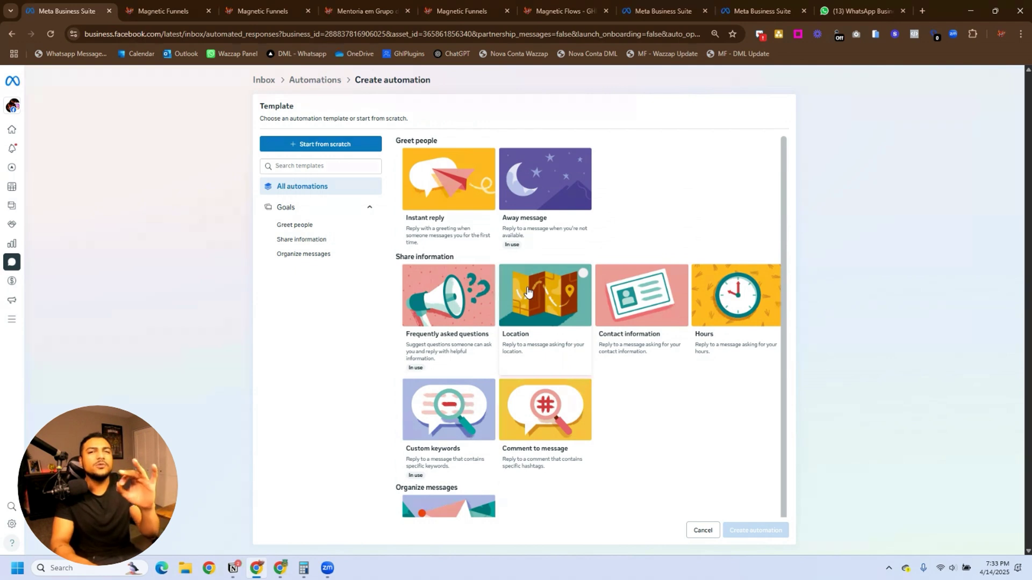
click(312, 143)
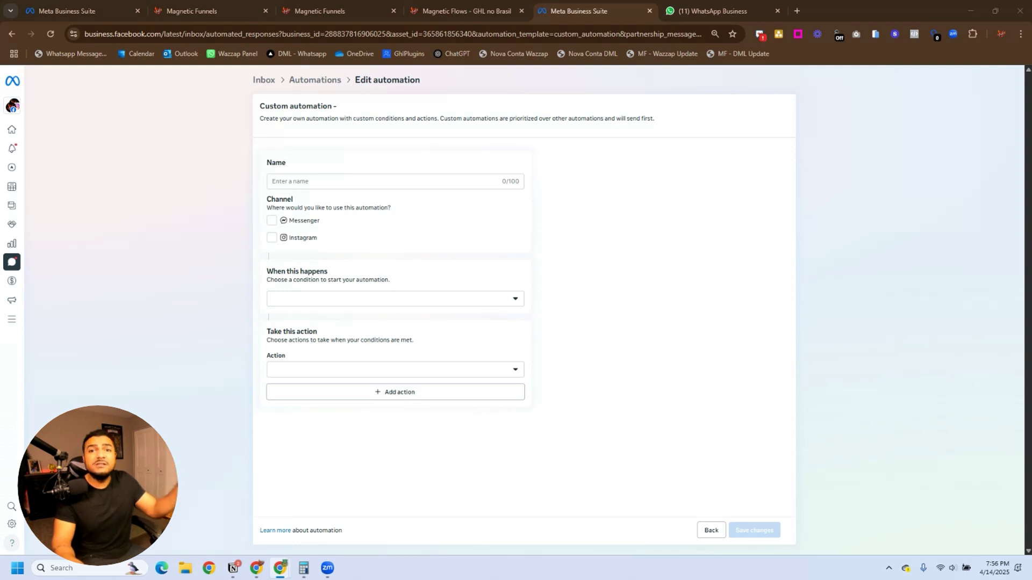
Name the automation "Received Message with Word: I WANT" and enable it for the Messenger and Instagram channels.
click(321, 185)
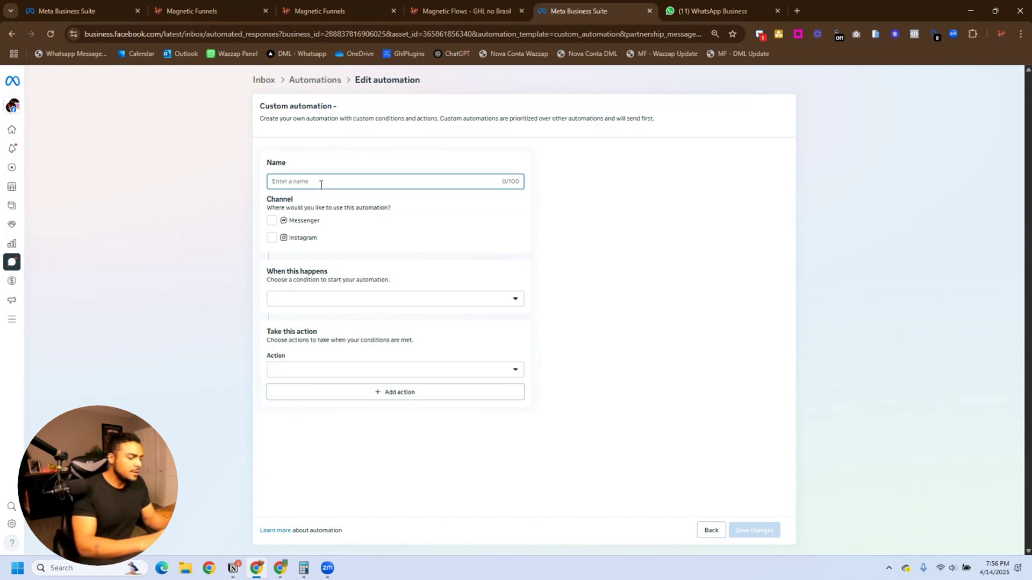
text(Received Mesag)
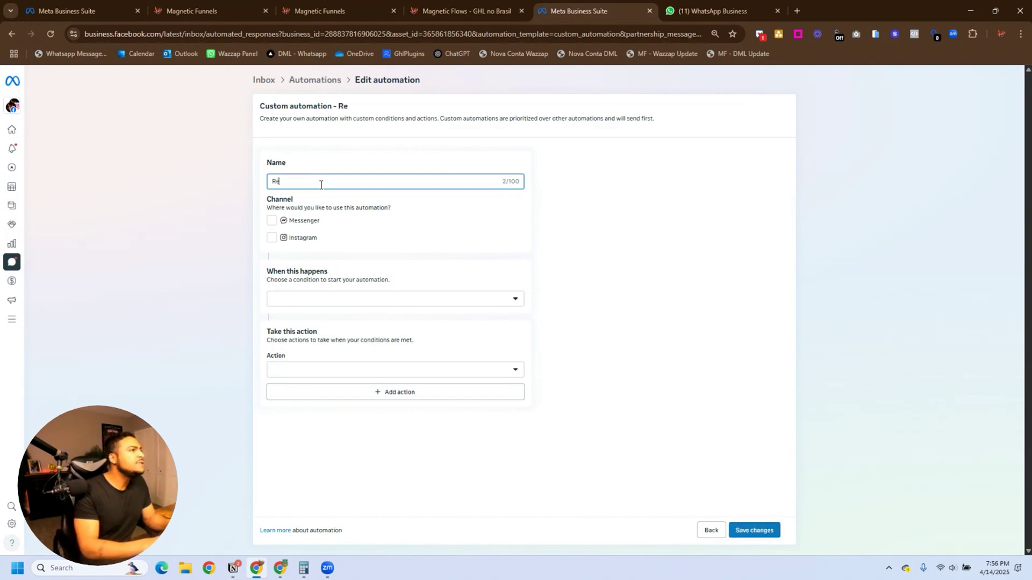
key(BackSpace)
key(BackSpace)
text(sage with Word: I WANT)
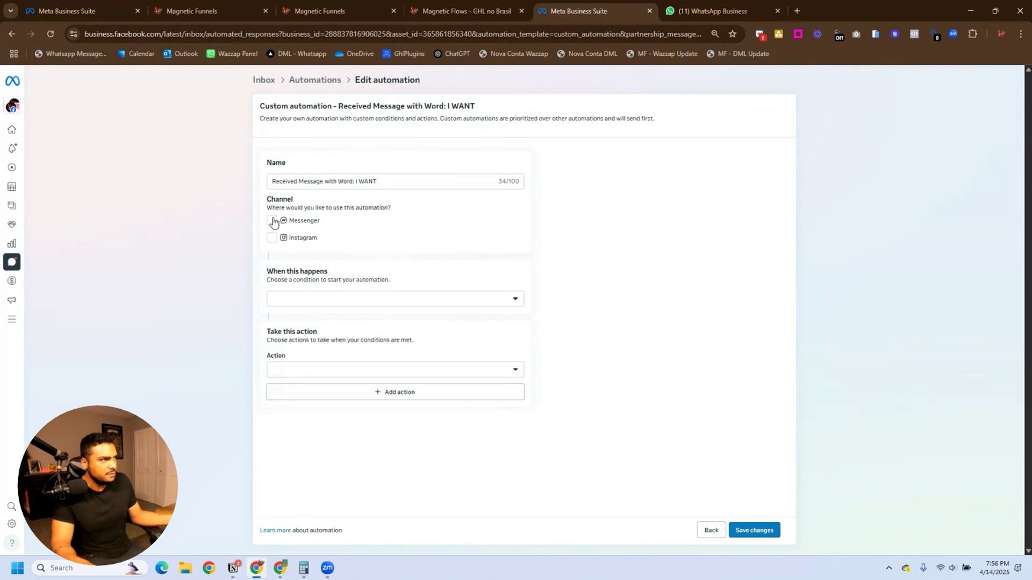
click(272, 221)
click(271, 238)
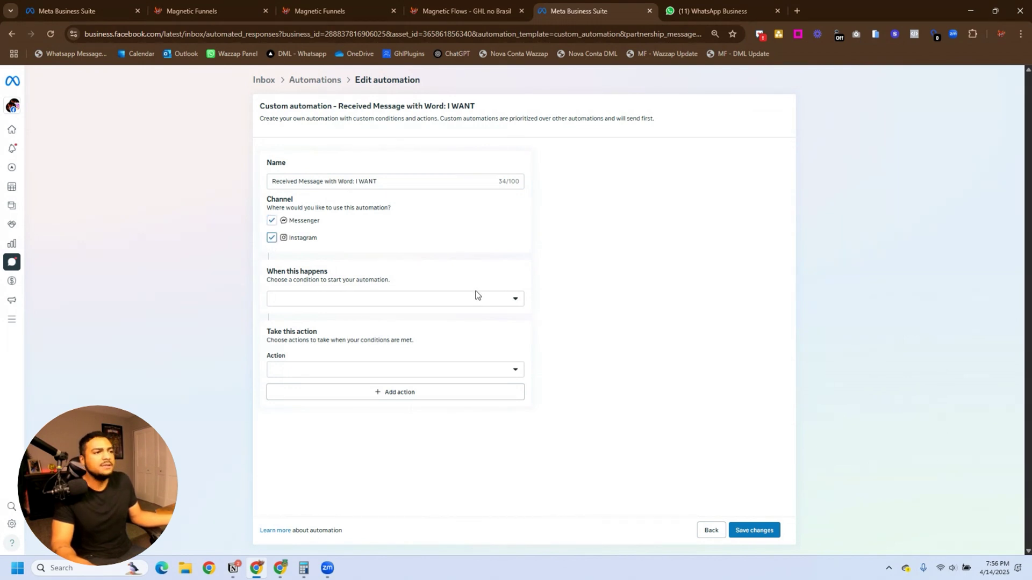
Make the automation start on New message received and add a Keywords condition to it.
click(369, 305)
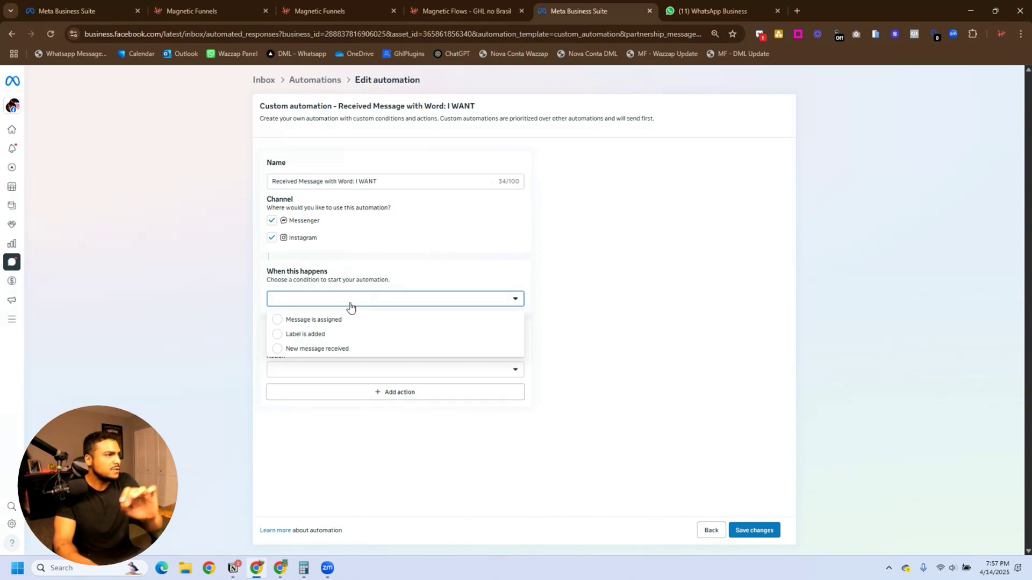
click(319, 349)
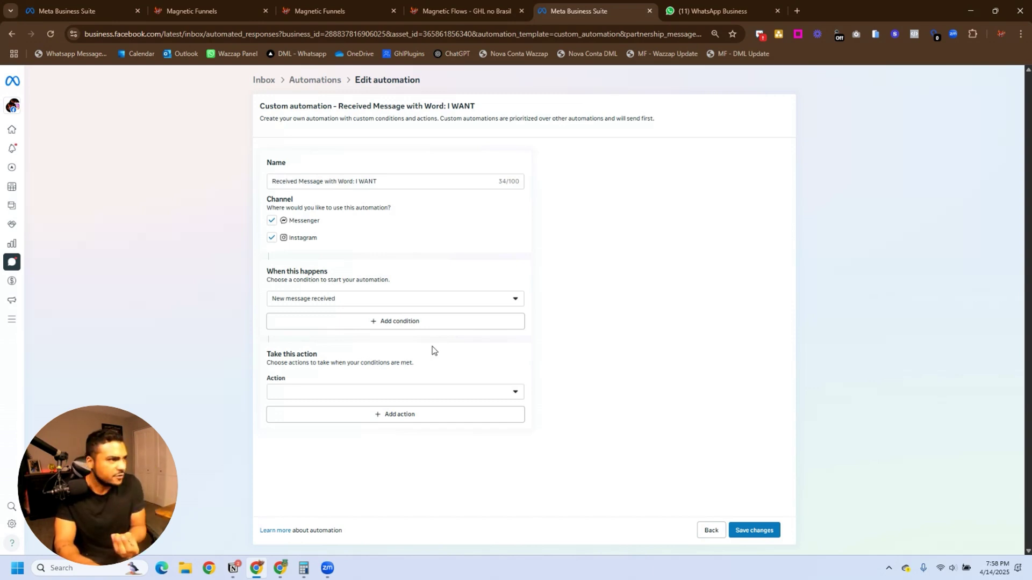
click(407, 322)
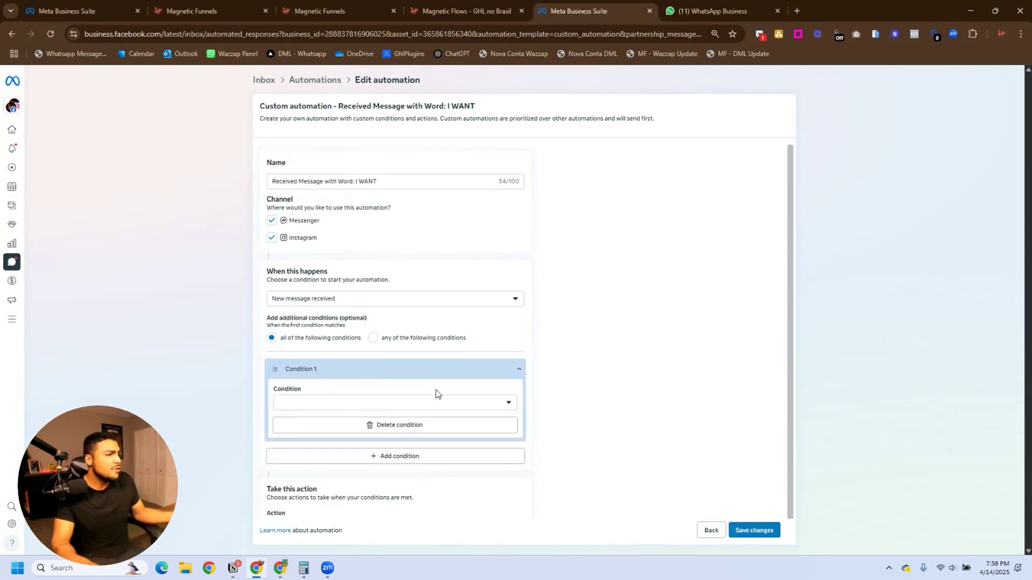
click(437, 407)
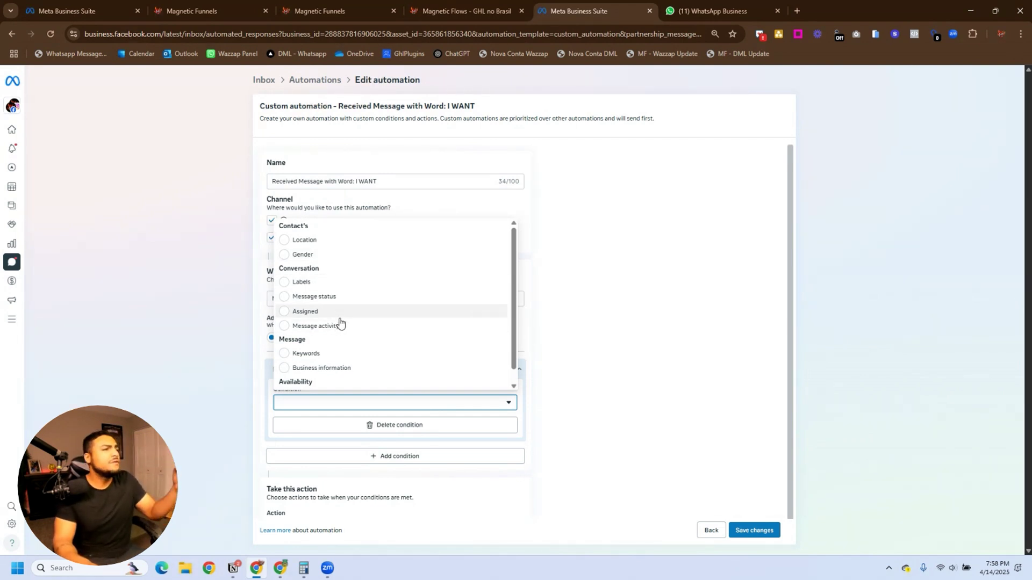
scroll(329, 361, down, 1)
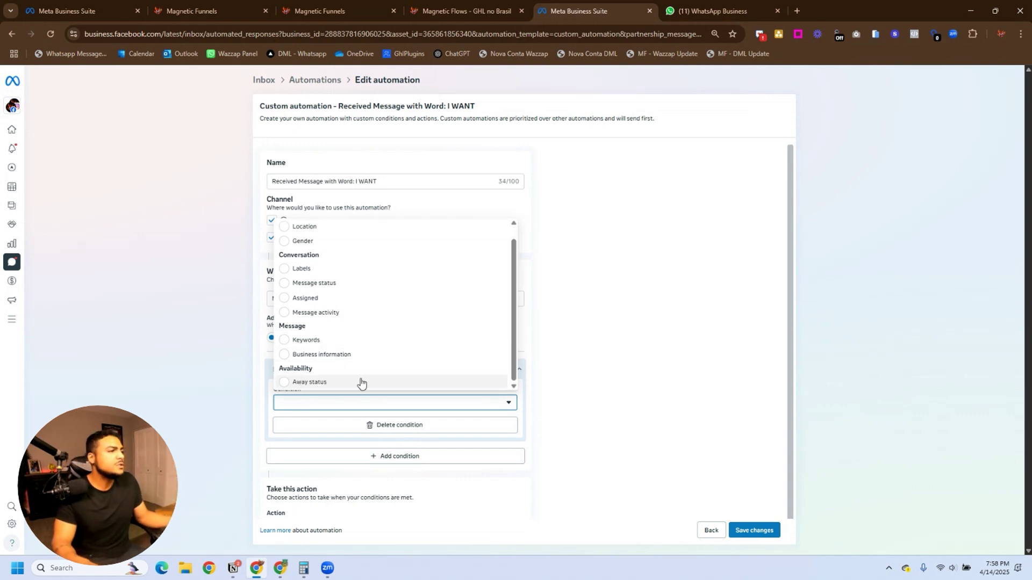
click(338, 341)
Add "I WANT" and "i want" as the keywords of Condition 1.
click(348, 433)
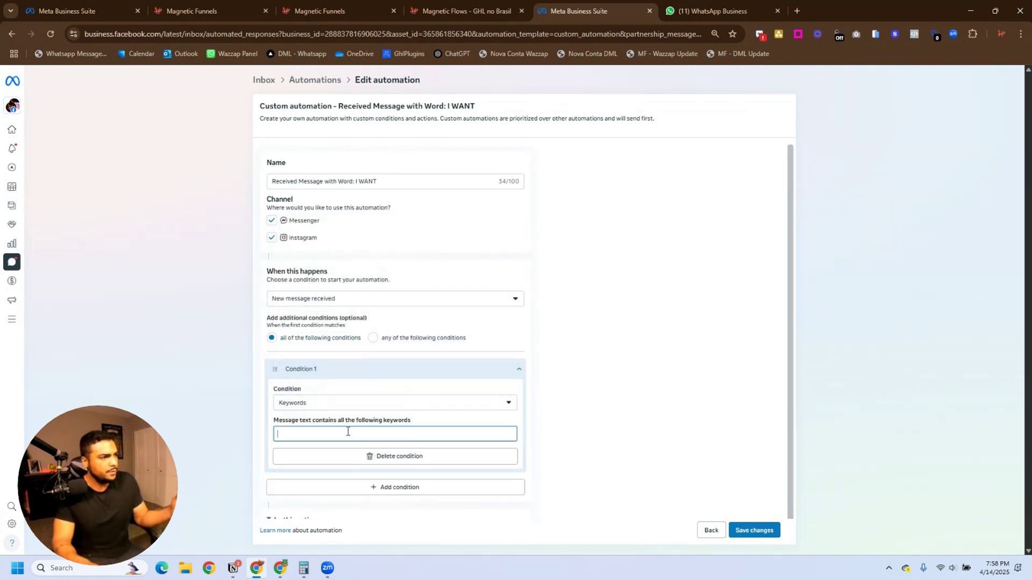
text(I WANT)
key(Return)
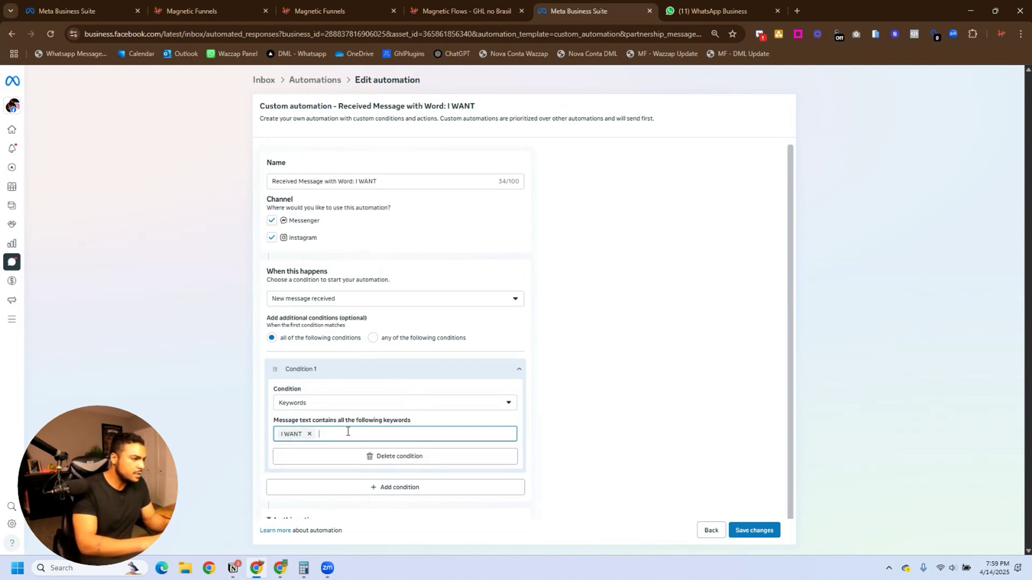
text(i want)
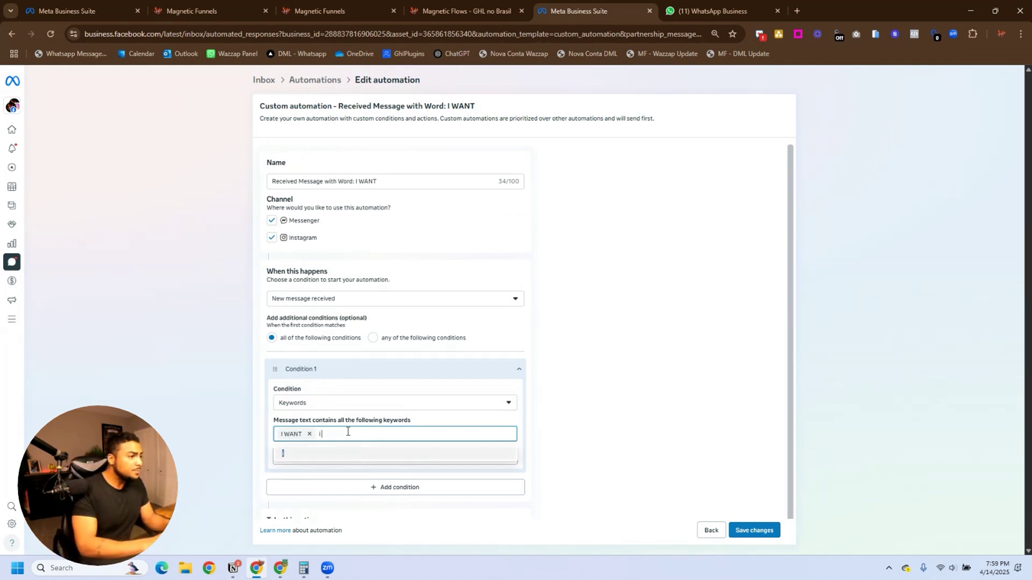
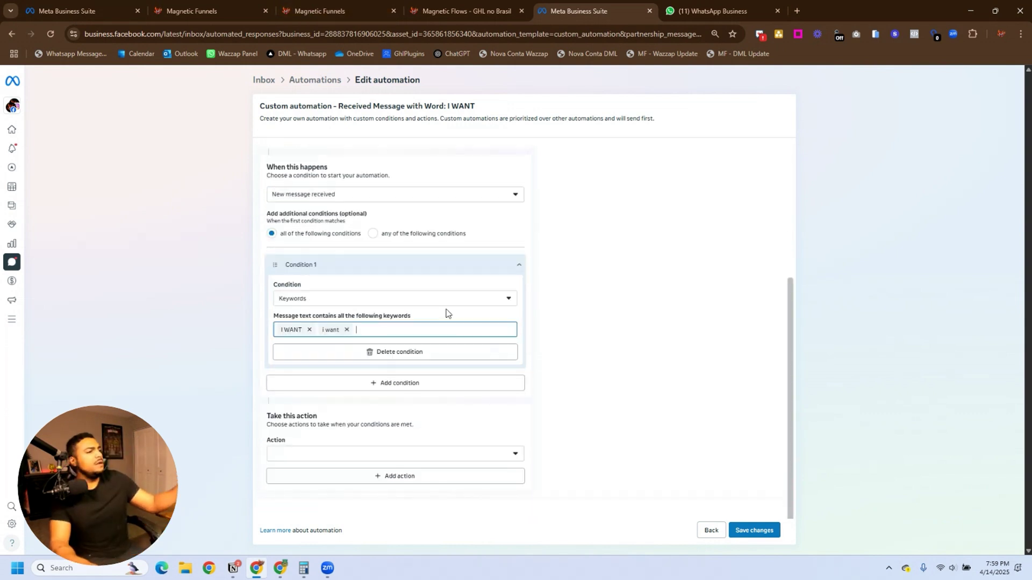
scroll(447, 311, down, 2)
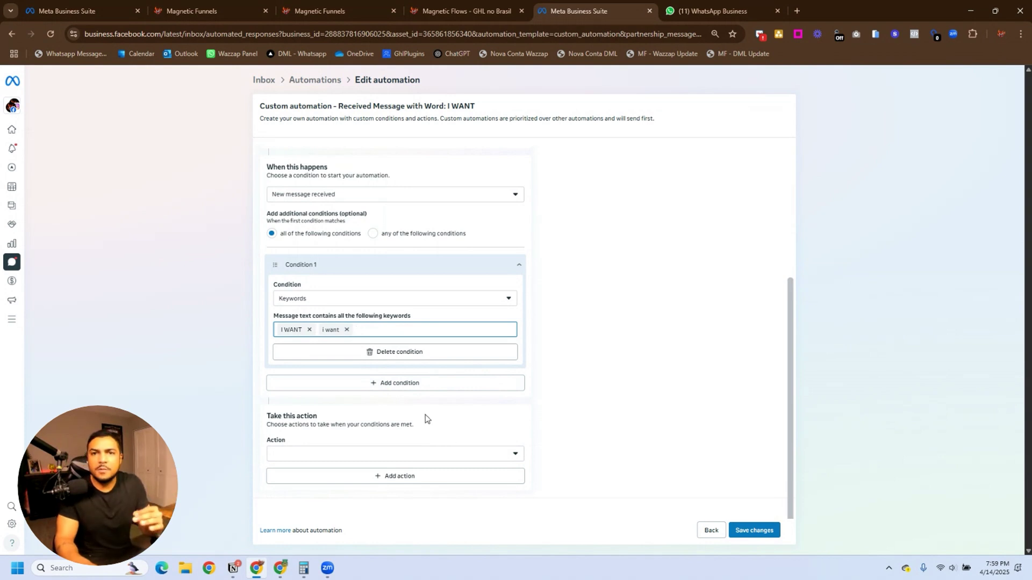
click(360, 454)
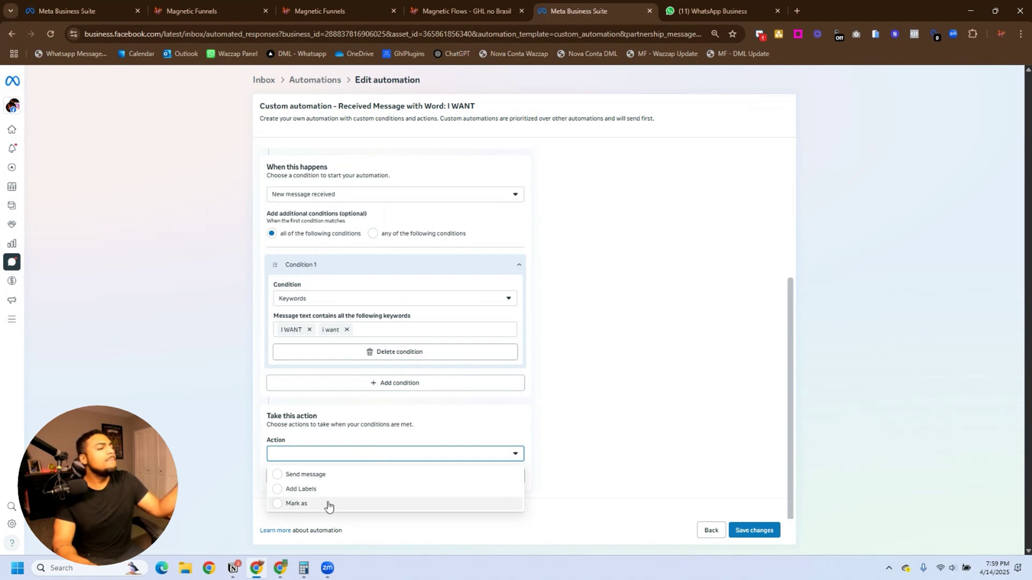
click(300, 504)
click(330, 473)
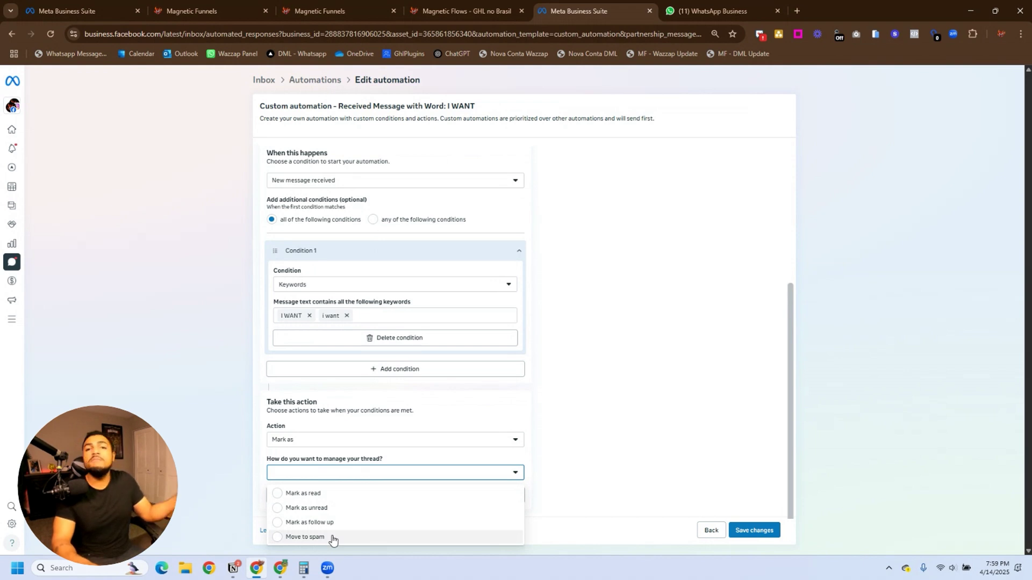
Set the automation's action to Send message.
click(339, 441)
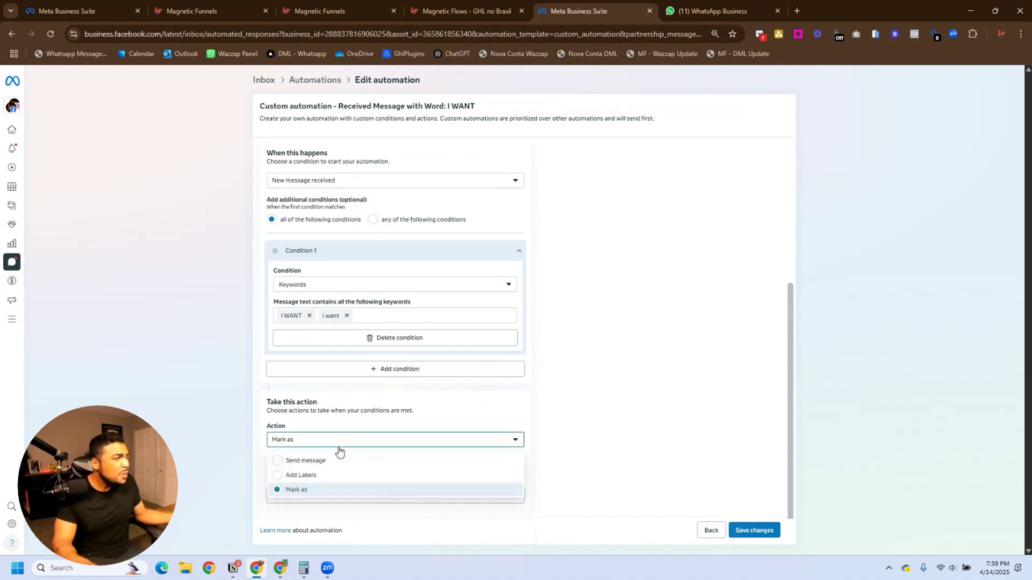
click(310, 465)
scroll(297, 392, down, 2)
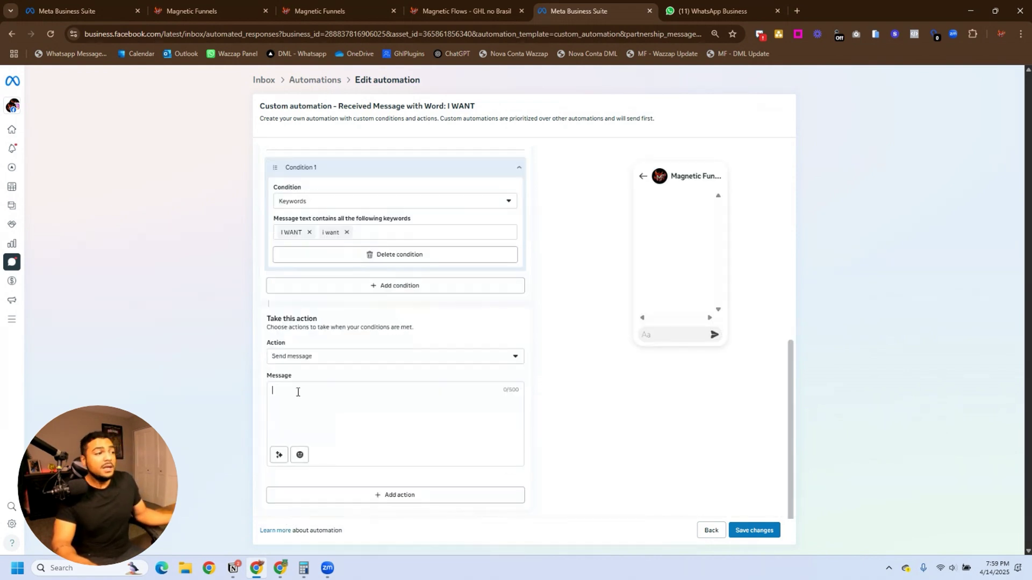
click(298, 392)
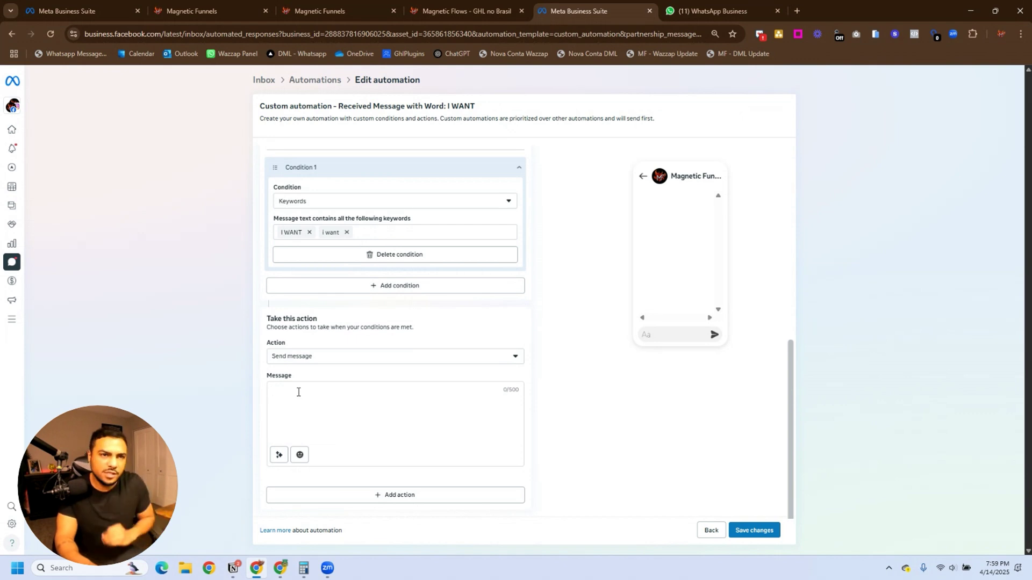
text(Hello! Tha)
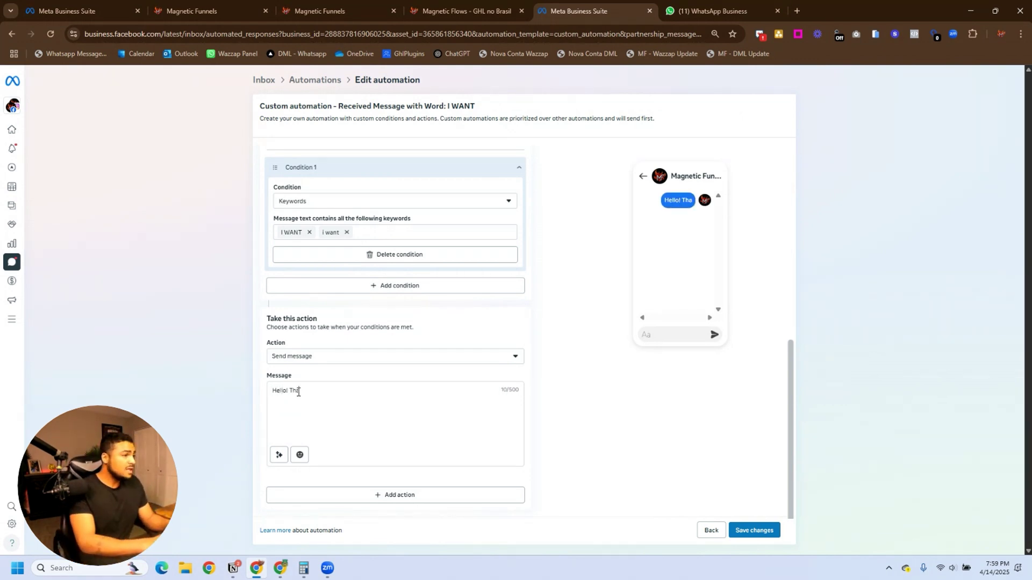
text(nks for your interest.)
key(Return)
text(Check t)
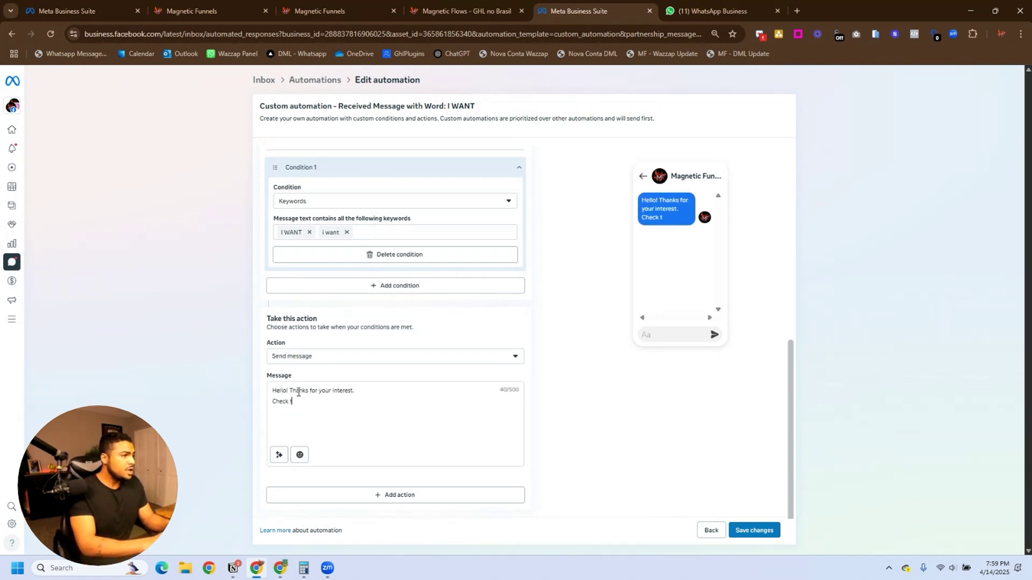
text(he link below so you can)
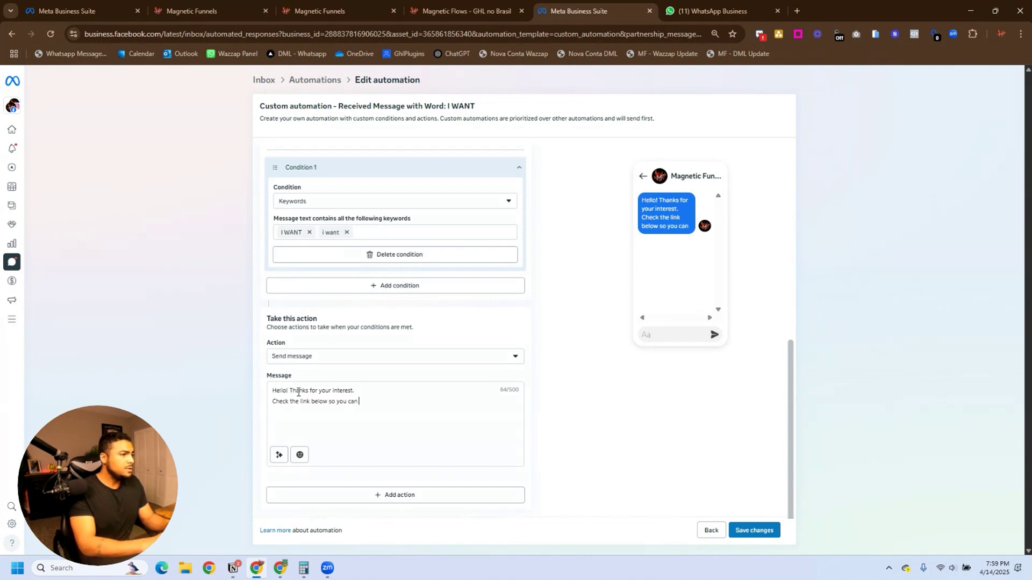
text( get grab your discount:)
key(Return)
text(http)
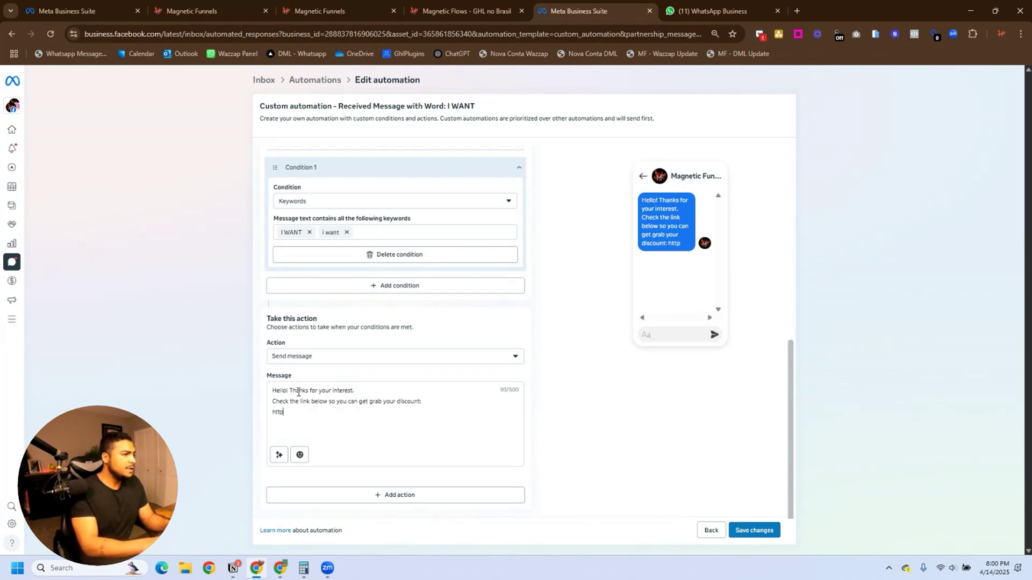
text(s://google.com)
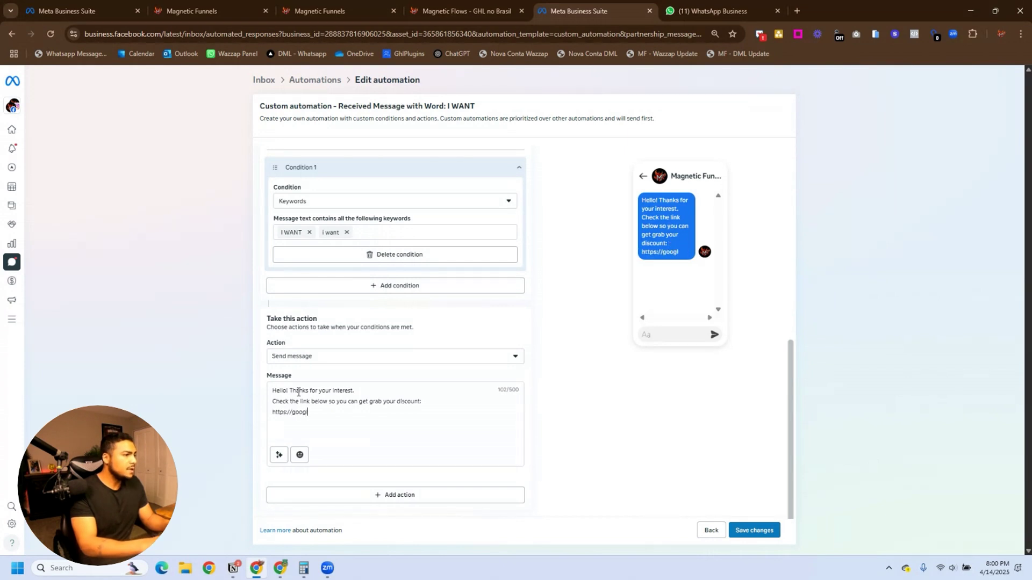
Review and save the "Received Message with Word: I WANT" automation, and refresh the automations list to check its entry.
scroll(303, 399, up, 1)
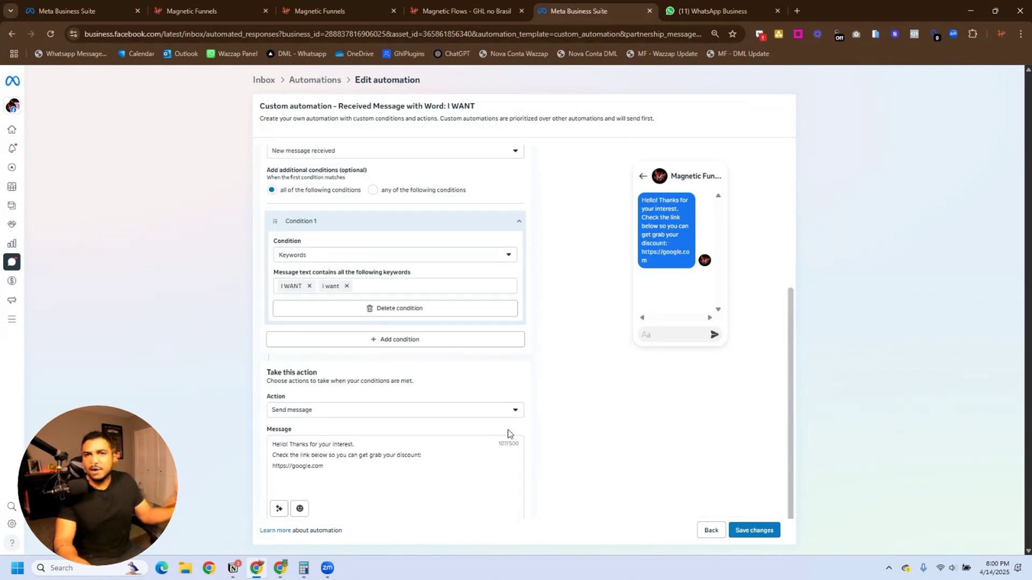
scroll(387, 422, down, 1)
scroll(398, 366, up, 3)
scroll(392, 315, down, 3)
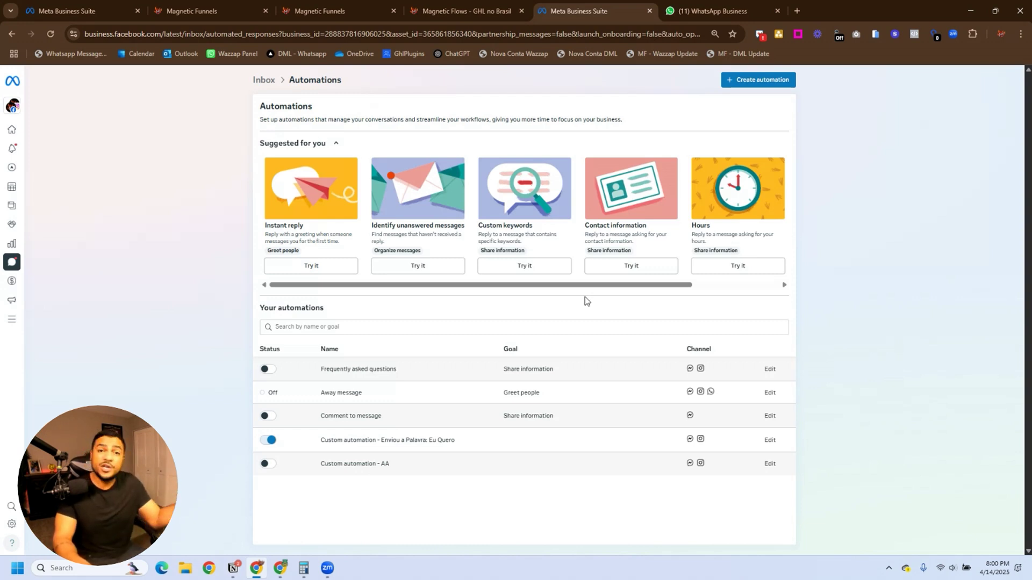
click(50, 34)
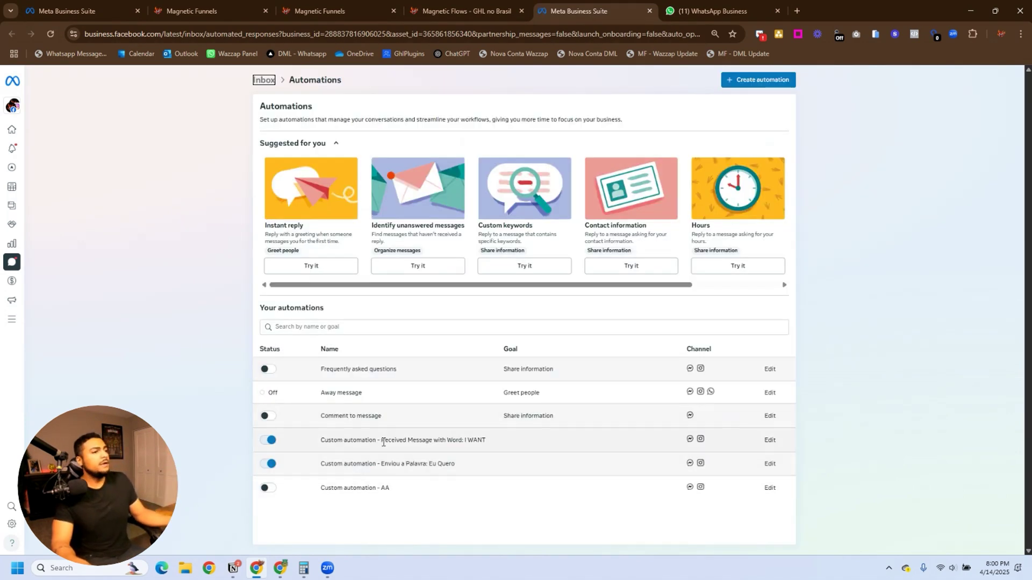
drag(383, 440, 460, 440)
click(414, 523)
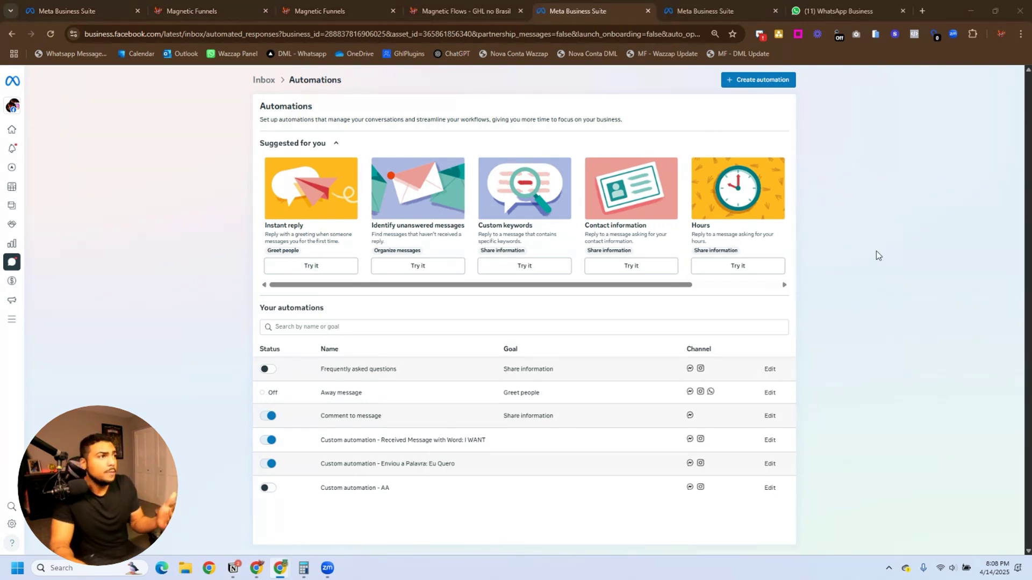
Start creating an automation from the Comment to message template and open it for editing.
click(760, 81)
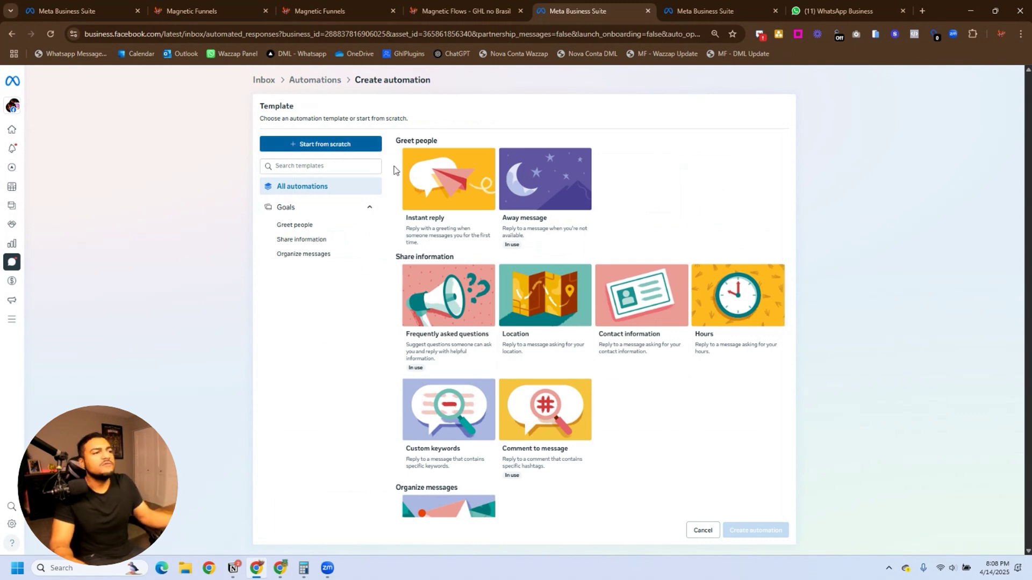
scroll(645, 278, down, 2)
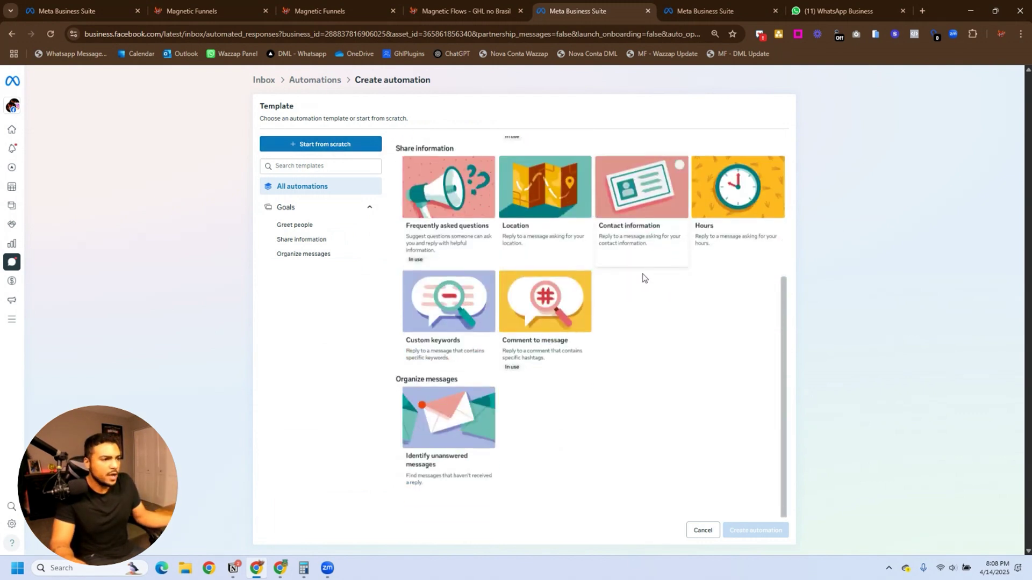
click(549, 308)
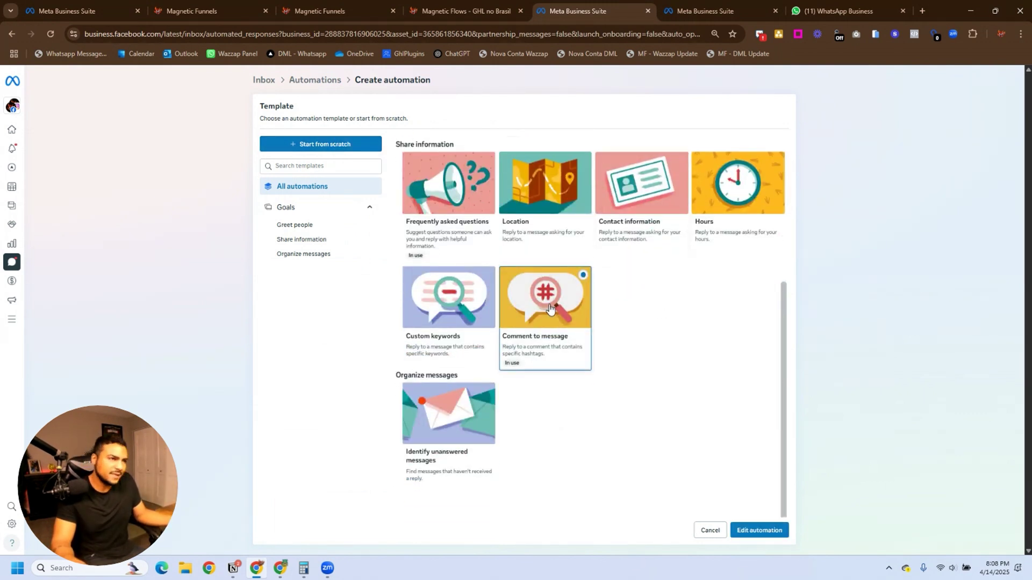
click(766, 535)
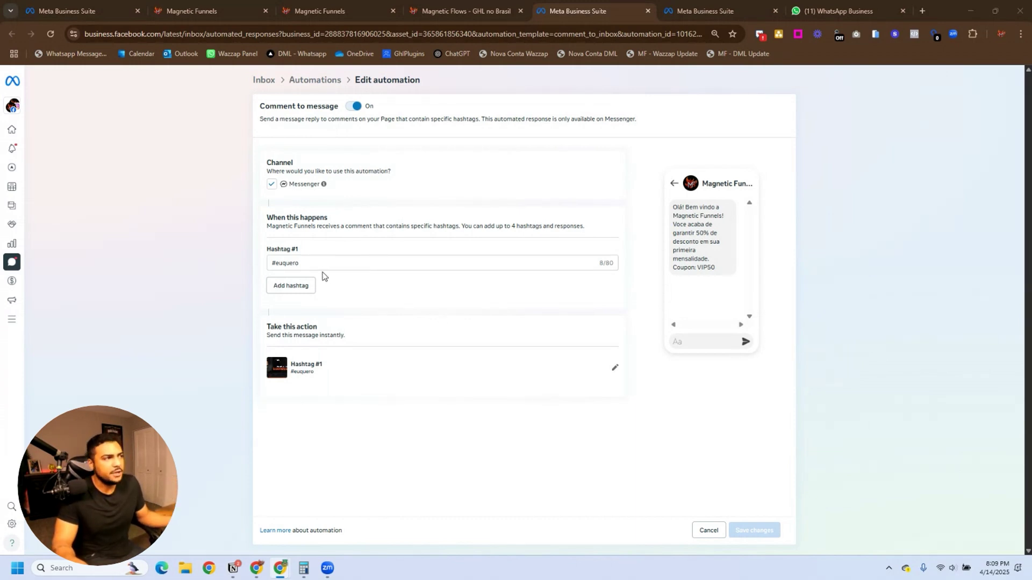
Add a second trigger hashtag, #iwant, to the Comment to message automation.
click(299, 290)
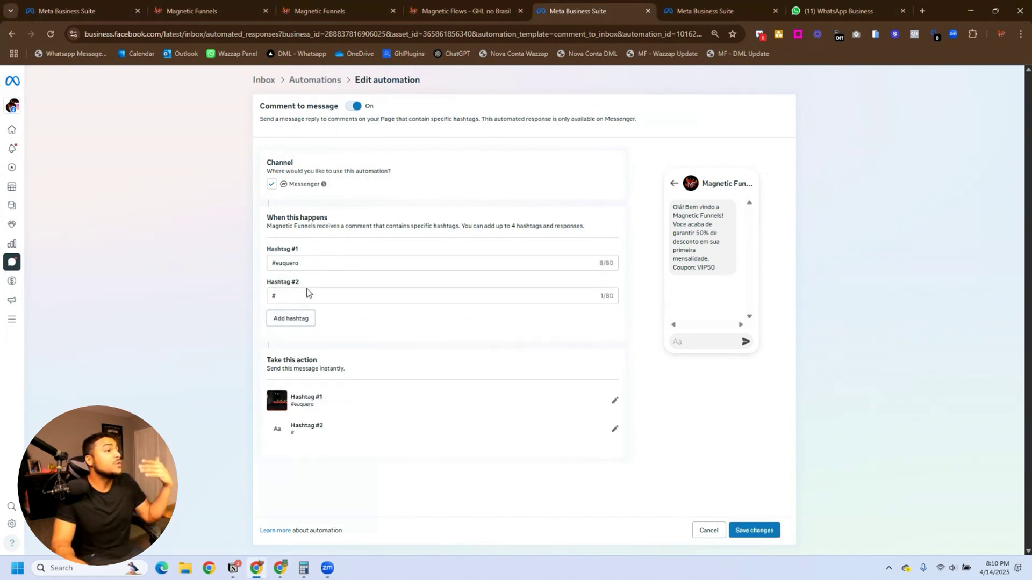
click(286, 296)
text(iwant)
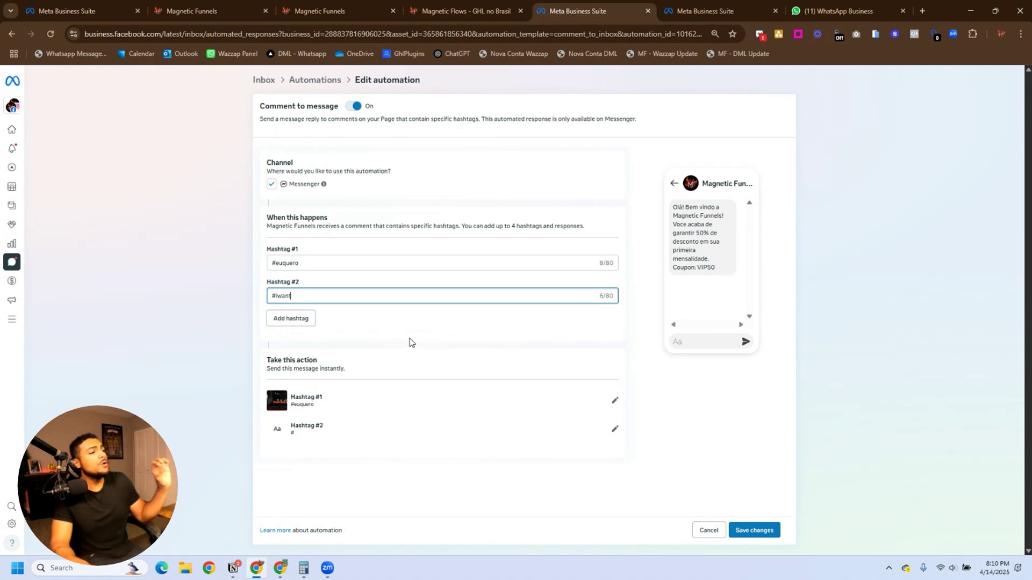
Set Hashtag #2's message to "Hello! Thanks for joining Magnetic Funnels. Here is your coupon code for your 50% off discount: VIP50".
click(534, 434)
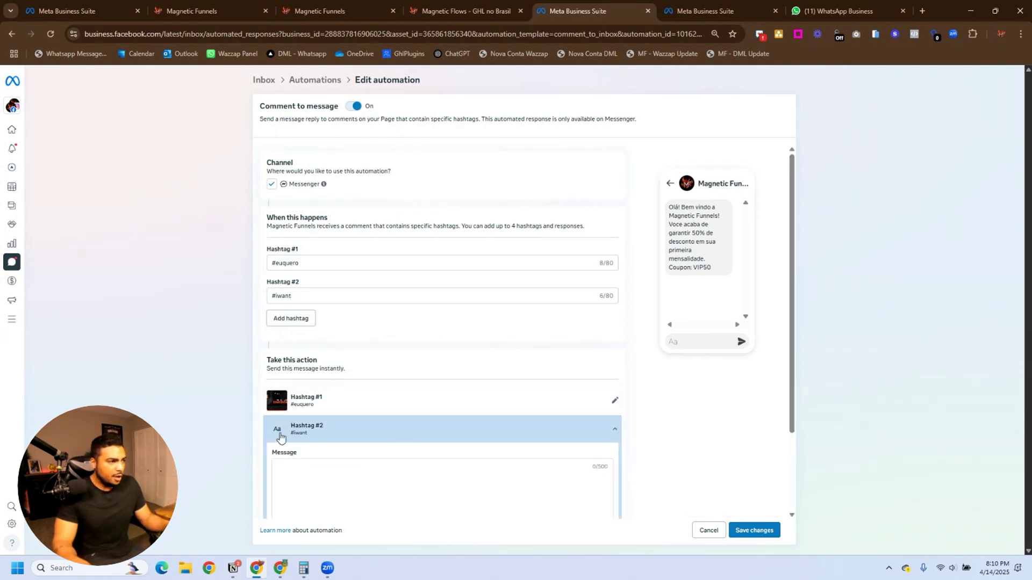
scroll(334, 491, down, 2)
click(294, 366)
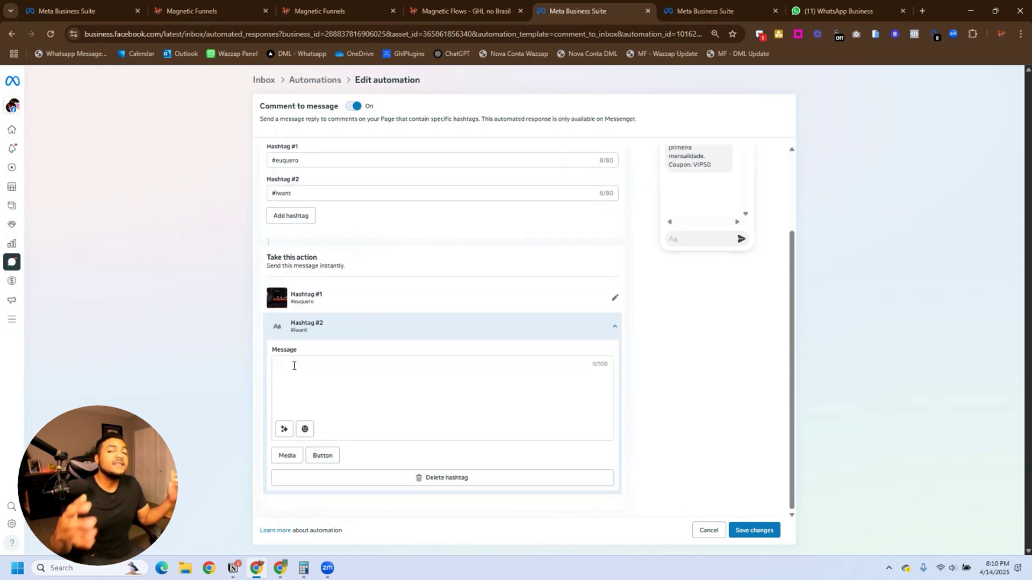
text(Hel)
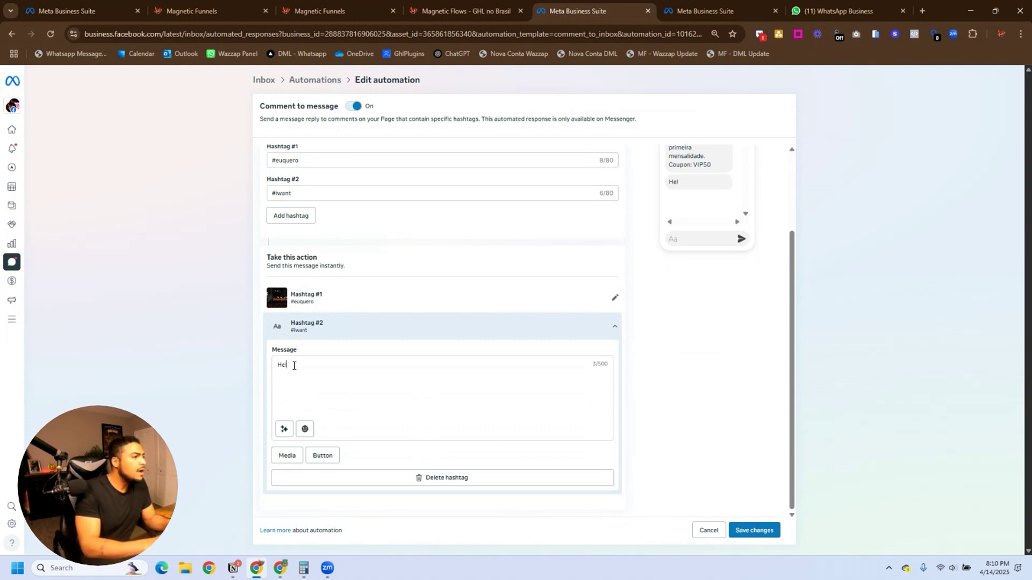
text(lo! Thanks for joining Magnetic Funnels.)
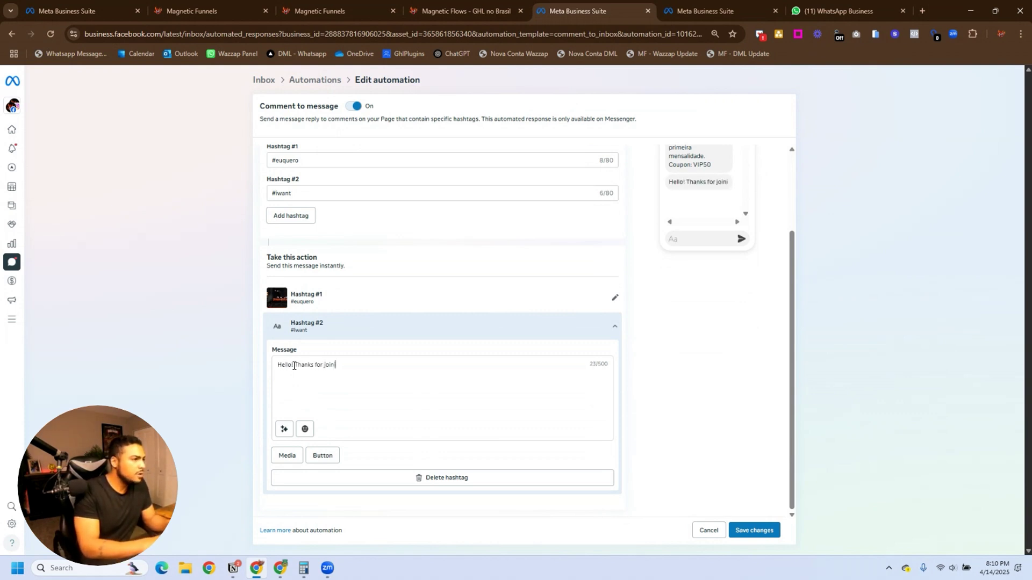
key(Return)
text(Here is y)
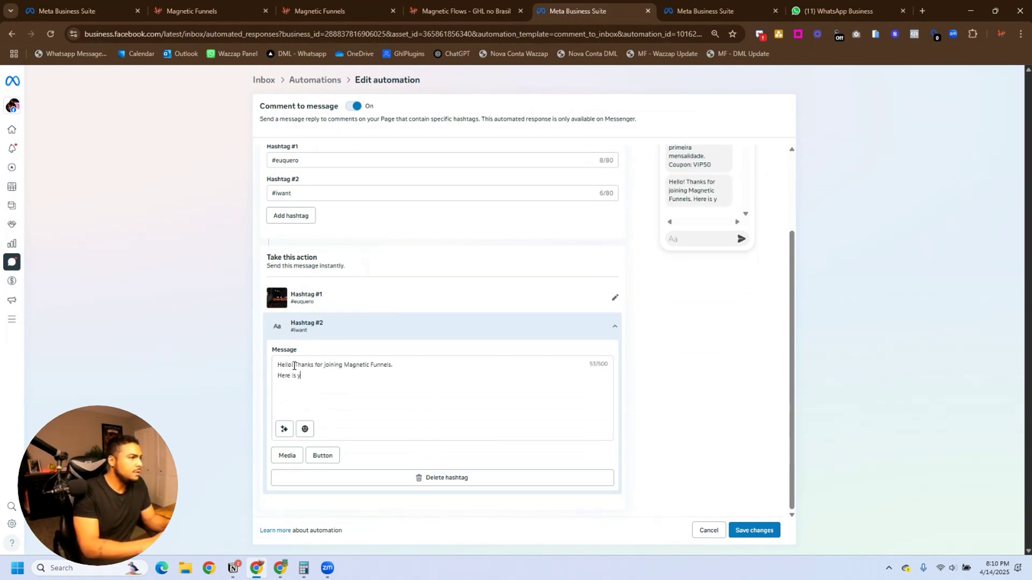
text(our coupon code for yo)
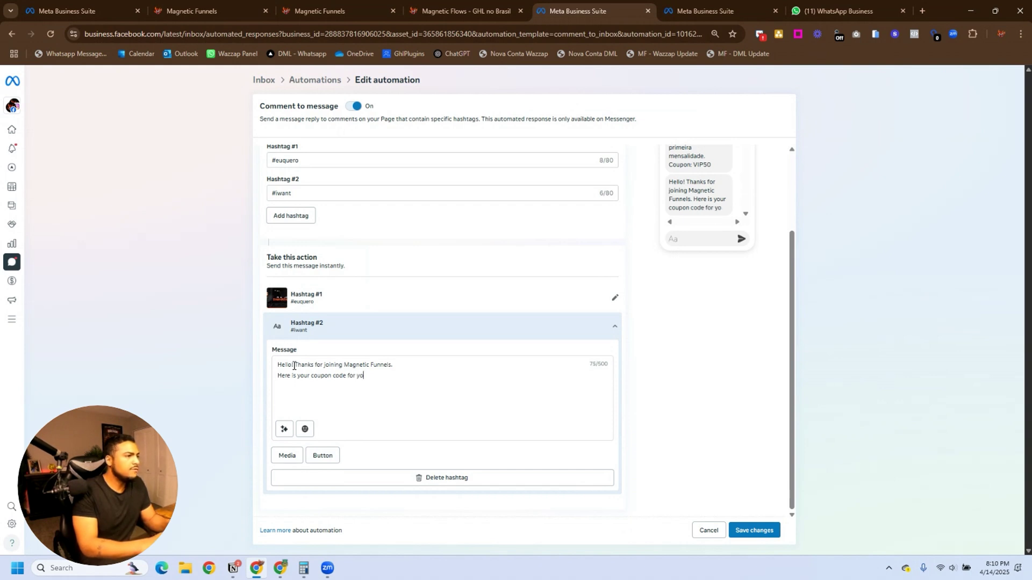
text(ur 50% off discount:)
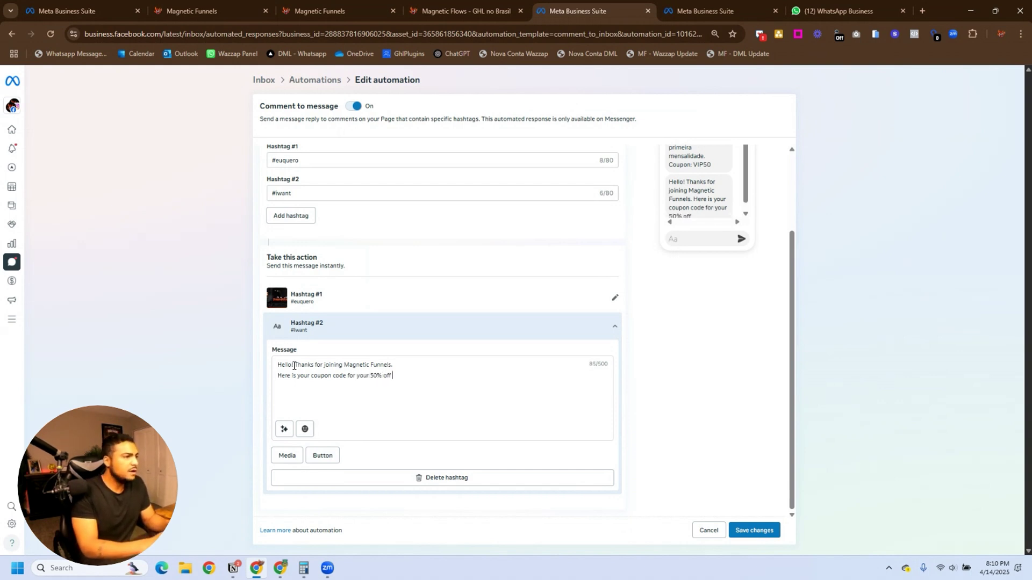
key(Return)
text(VIP50)
click(329, 458)
scroll(391, 433, down, 1)
click(321, 412)
text(Sign Up Now)
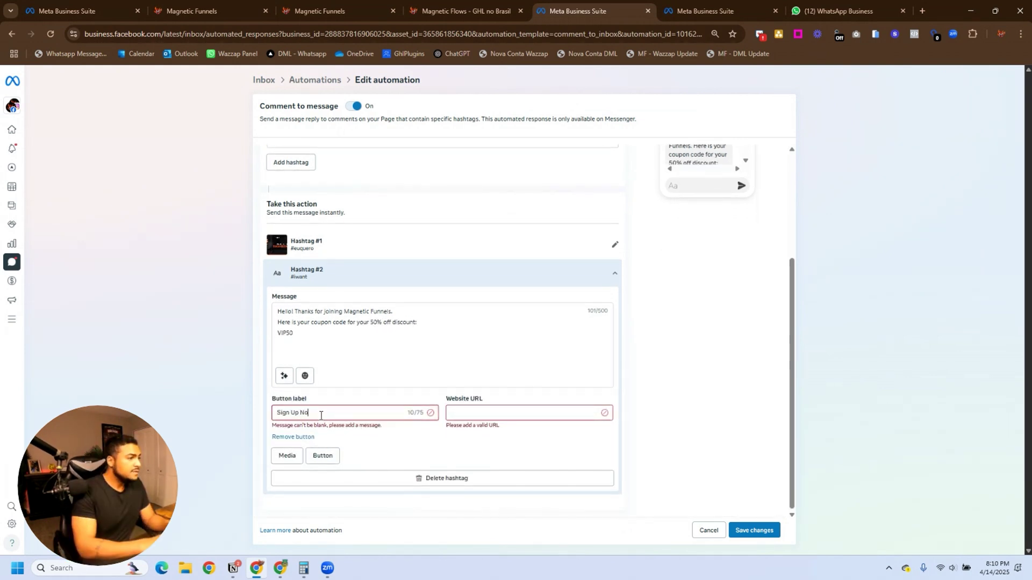
click(477, 413)
text(https://go.magneticfunnels.io)
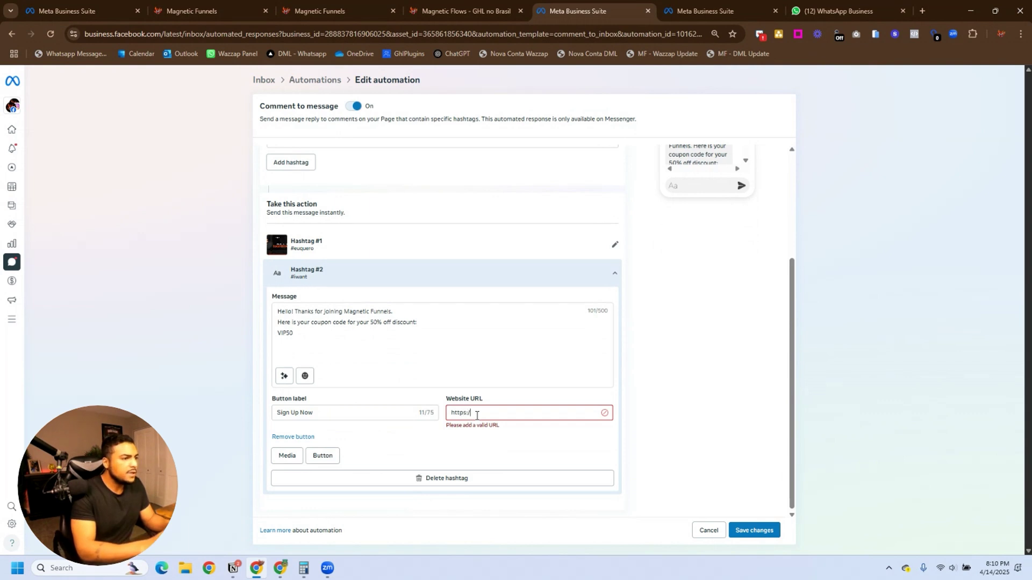
Attach the image "Preto e rosa neon descomplicando o marketing criativo capa módulo Hotmart (1).png" from Downloads to the #iwant message.
click(287, 457)
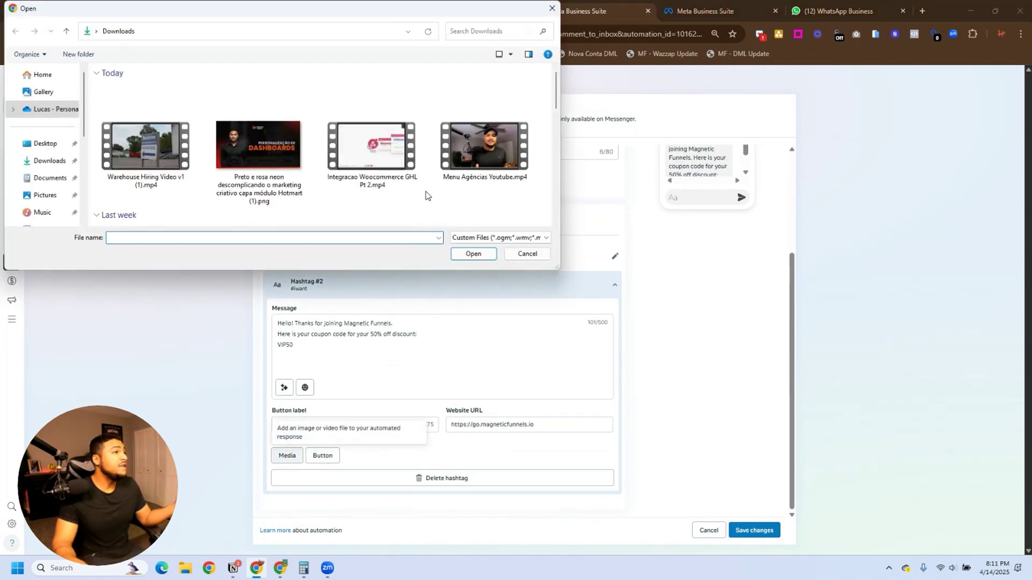
click(267, 147)
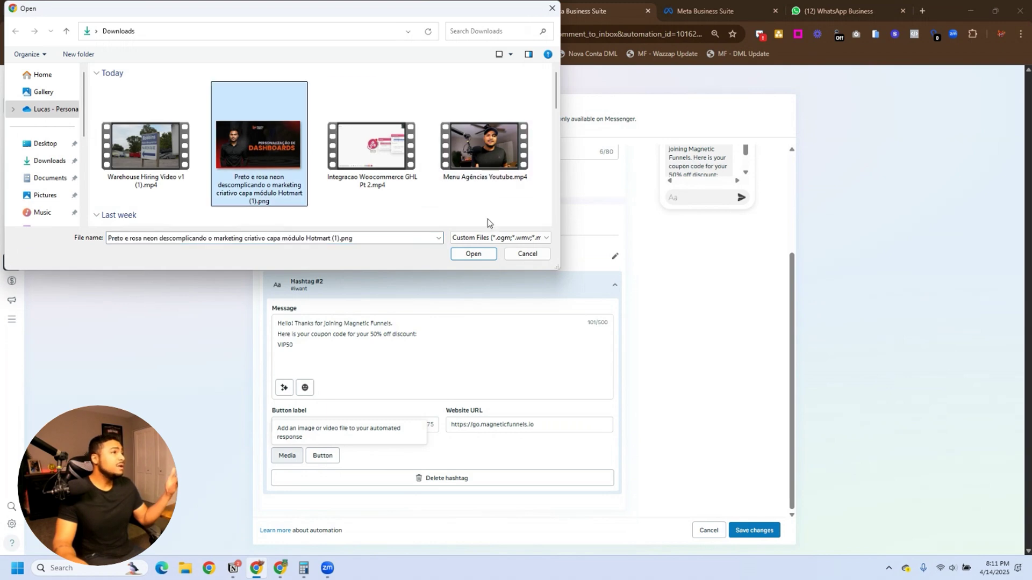
click(473, 253)
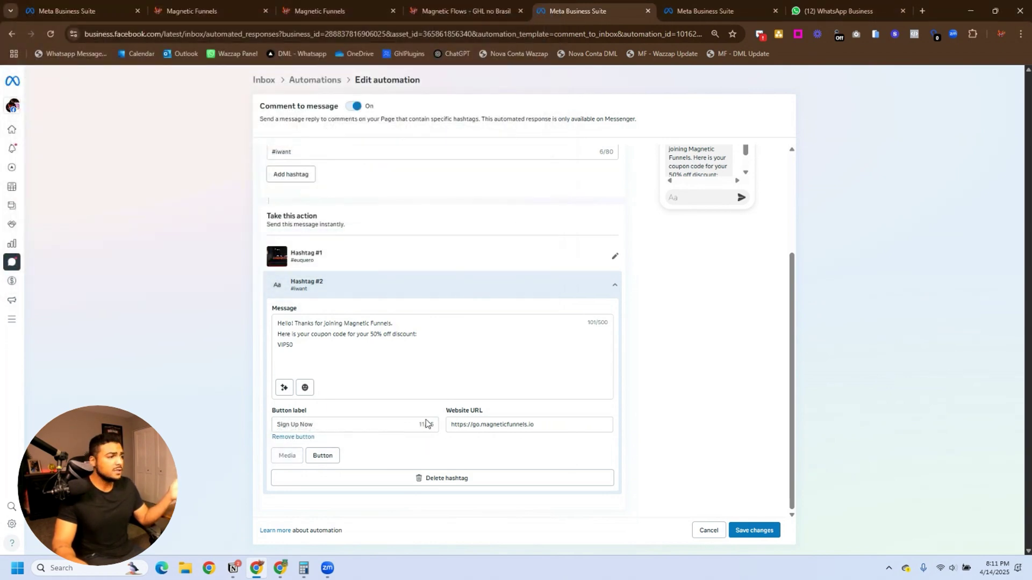
Review the hashtags and the #iwant response, and save the changes to the Comment to message automation.
scroll(361, 311, up, 3)
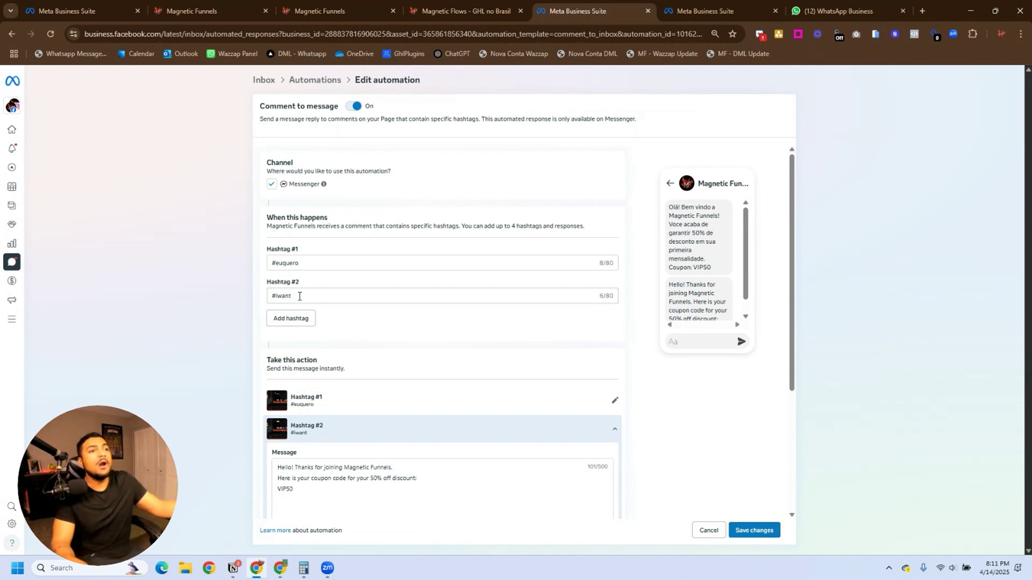
scroll(323, 407, down, 3)
scroll(391, 355, up, 3)
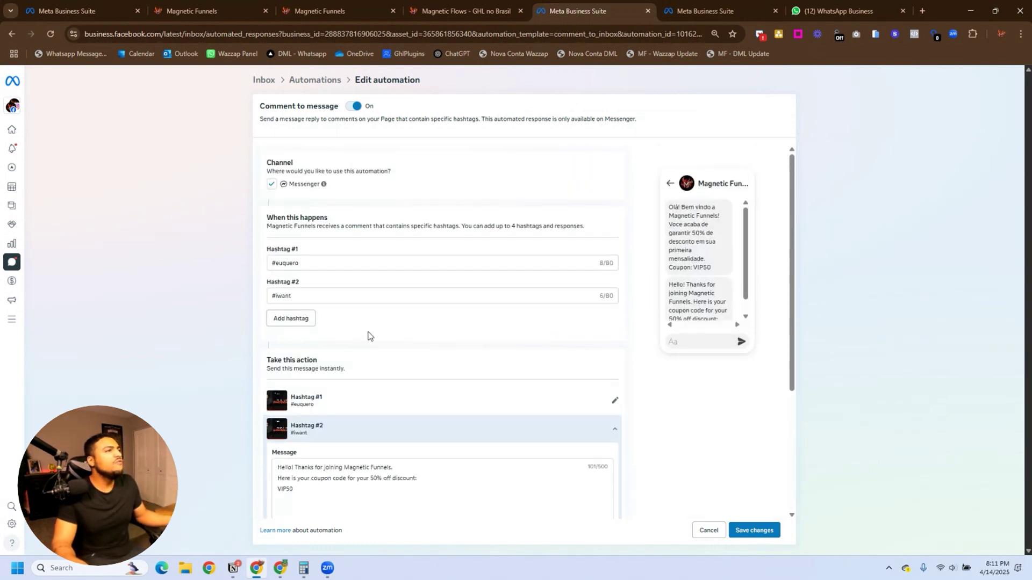
click(755, 531)
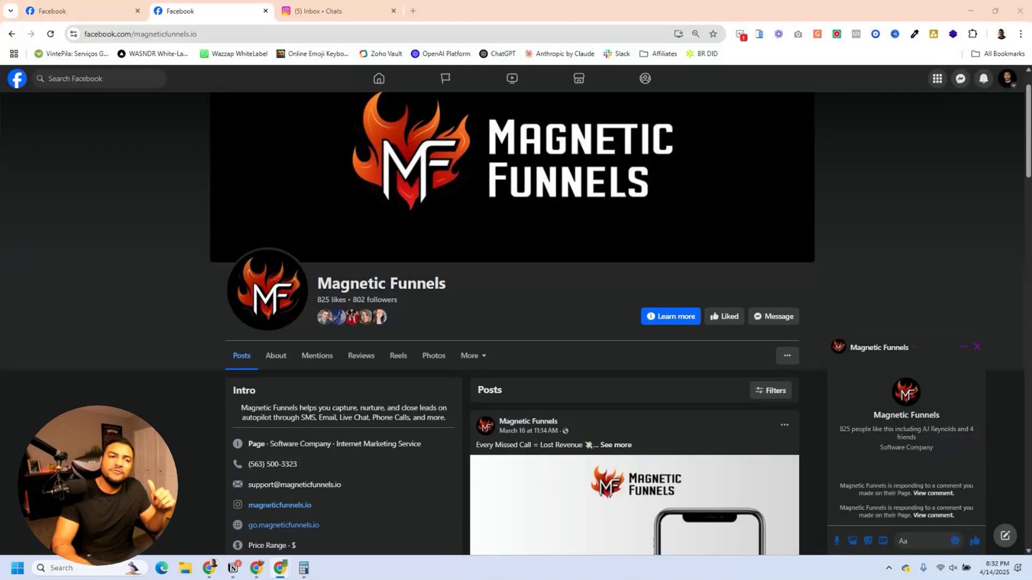
Switch to Facebook and send "I WANT" in the Magnetic Funnels page chat to test the keyword automation.
click(905, 542)
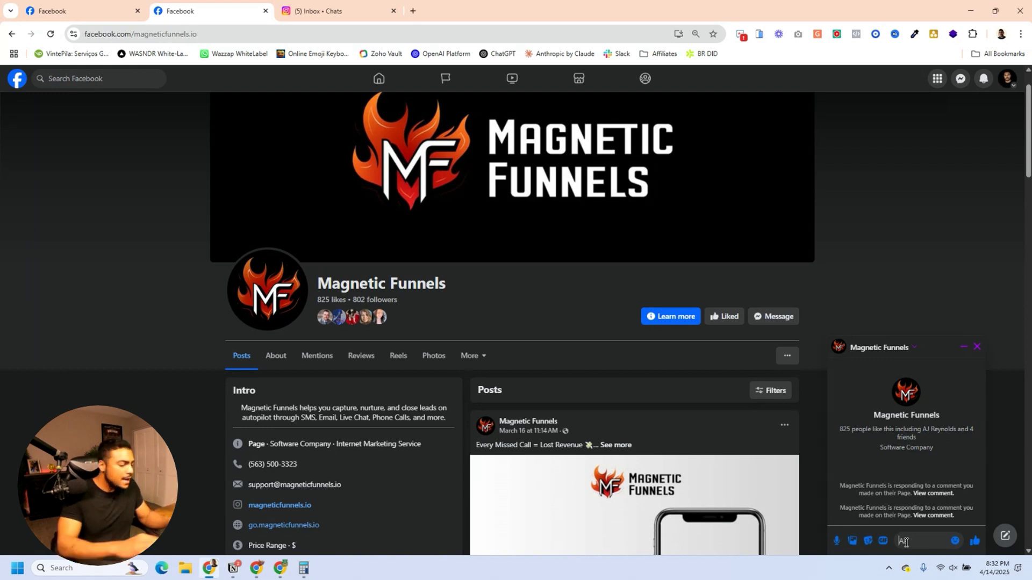
text(I WANT)
key(Return)
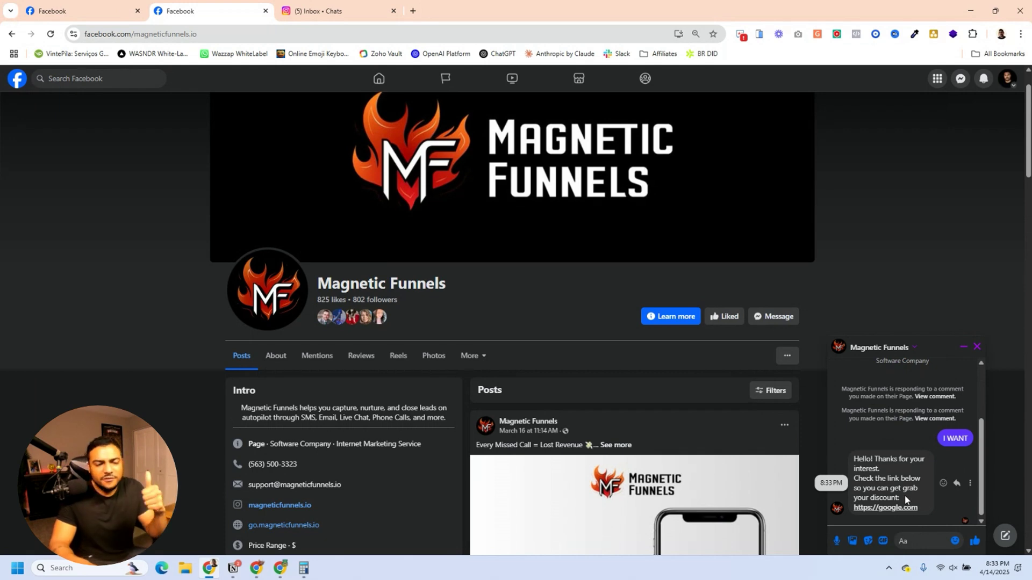
Switch to the Instagram inbox and send "I WANT" in the Magnetic Funnels conversation to test the automation there.
click(305, 12)
click(404, 536)
text(I WAN)
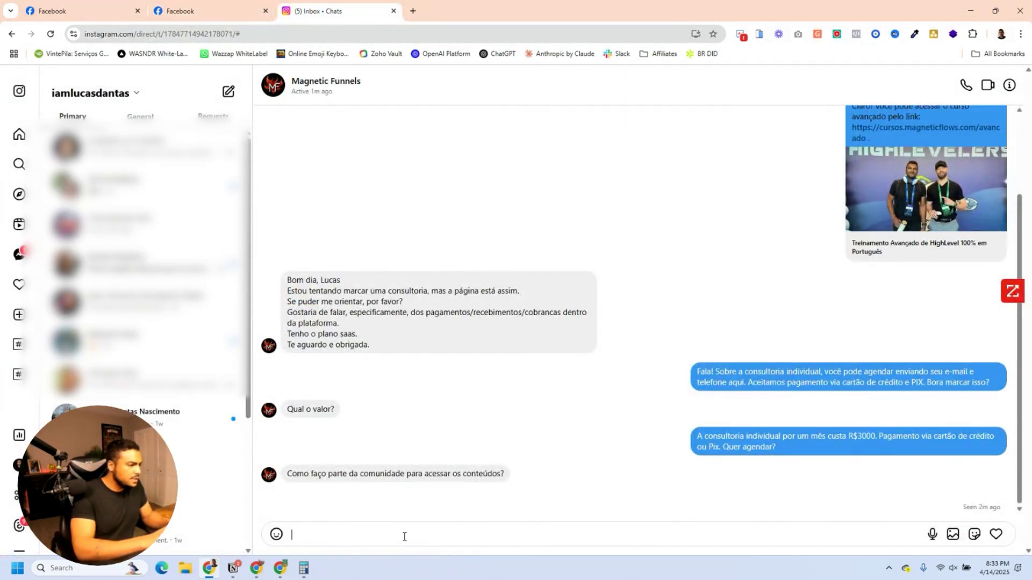
text(T)
key(Return)
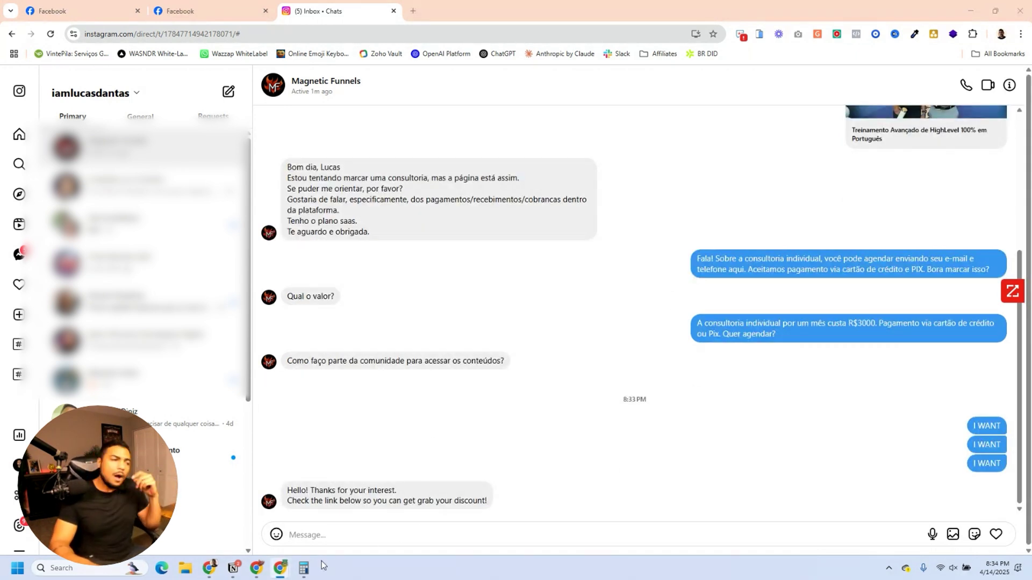
click(257, 568)
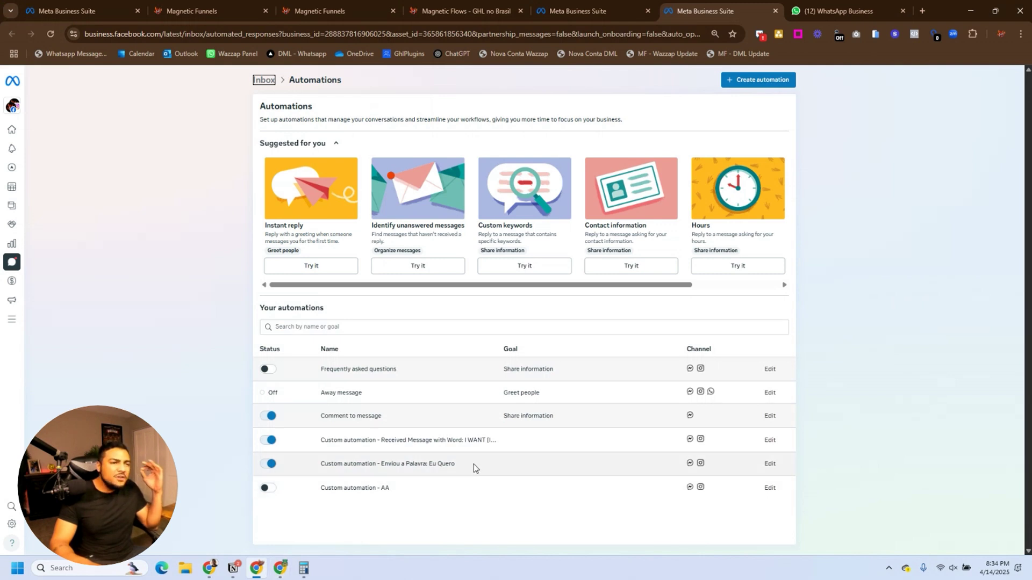
click(770, 441)
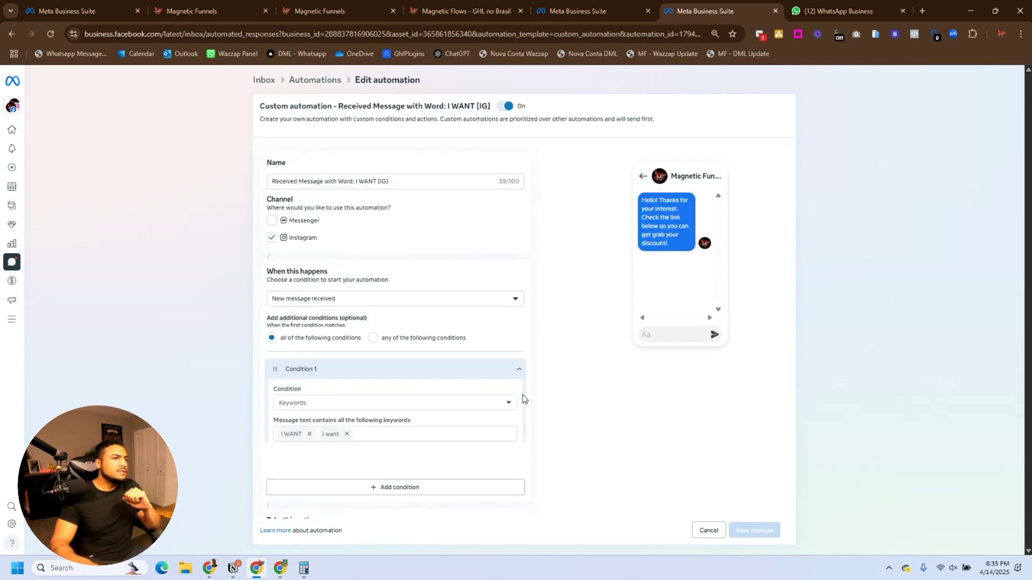
scroll(602, 450, down, 3)
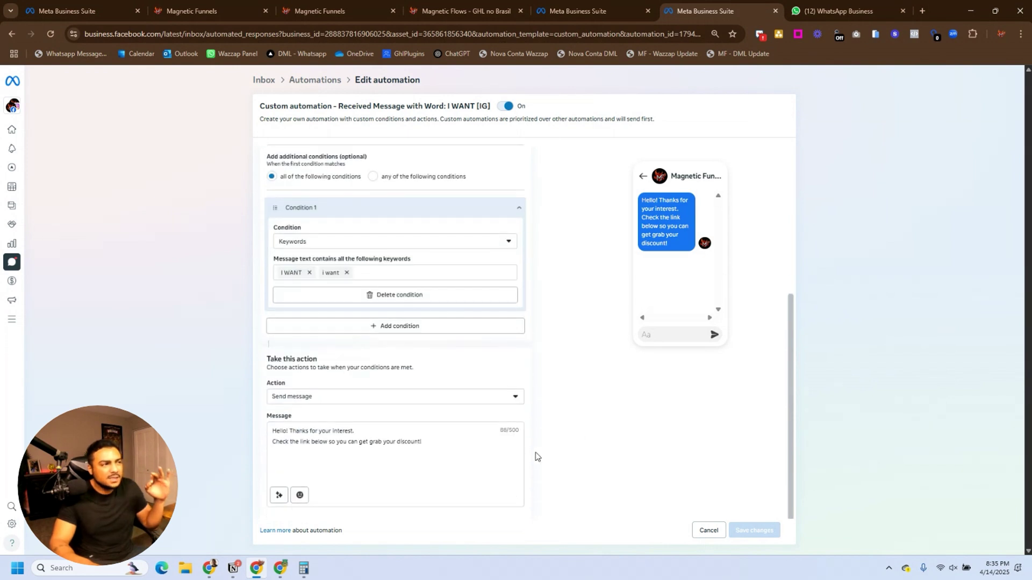
click(427, 442)
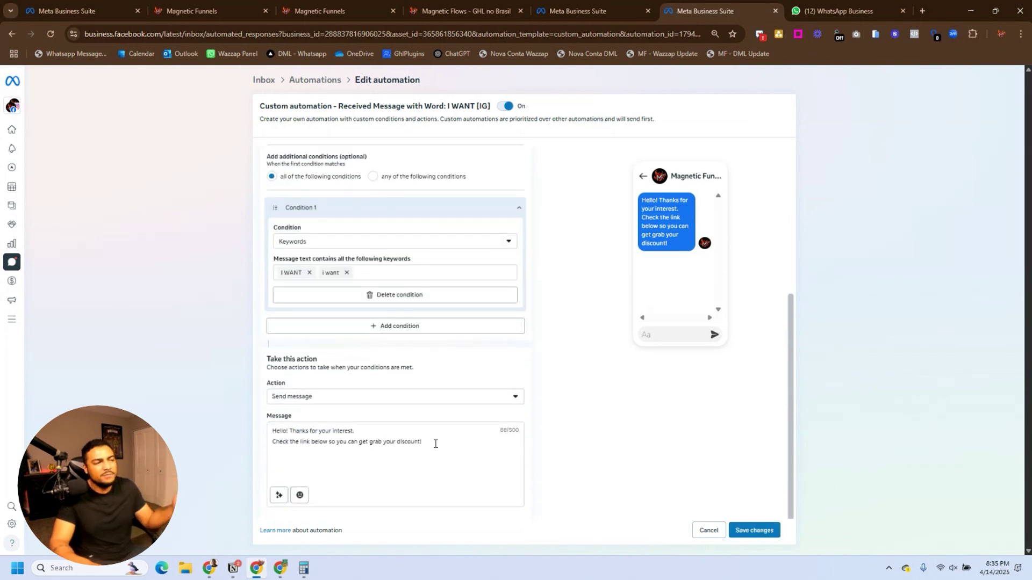
text(https://google.com)
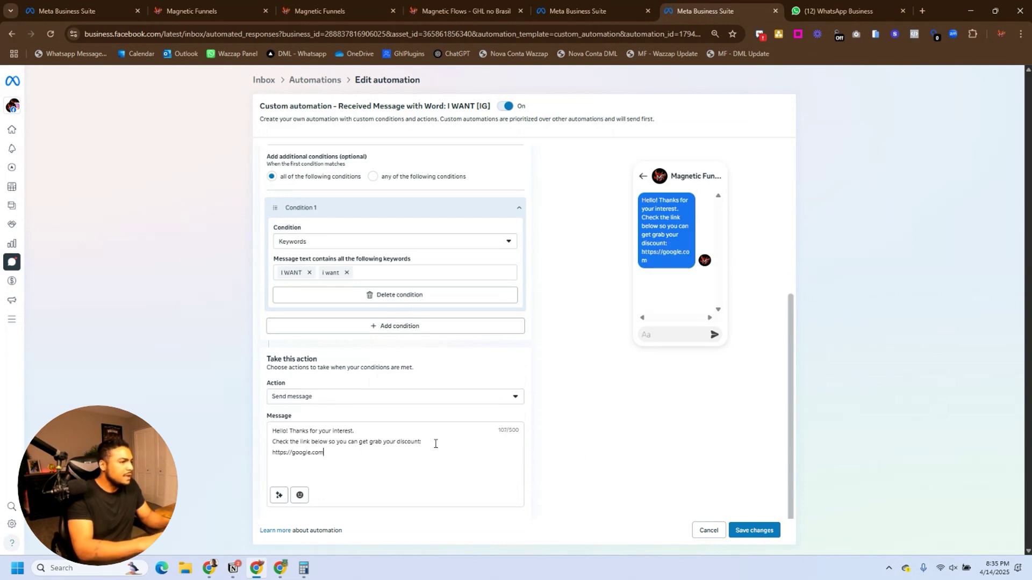
click(754, 530)
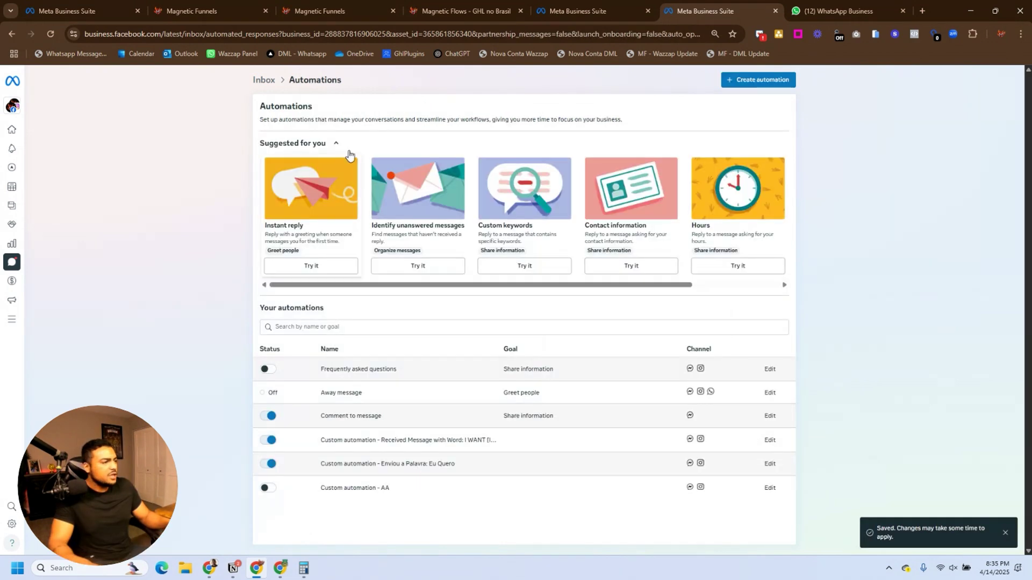
Switch to the Instagram inbox and send "I WANT" to Magnetic Funnels to test the edited automation.
click(209, 568)
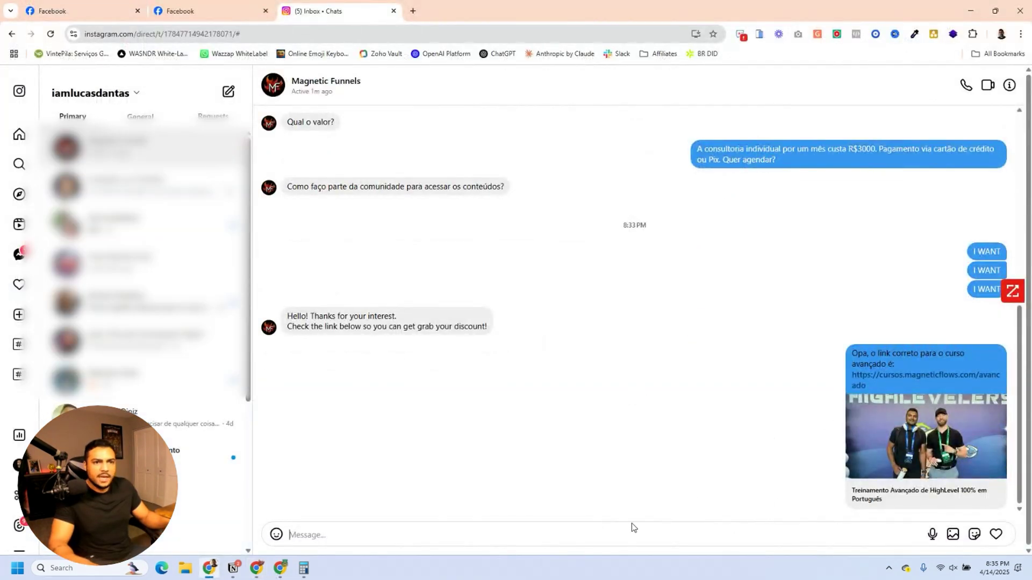
text(I WANT)
key(Return)
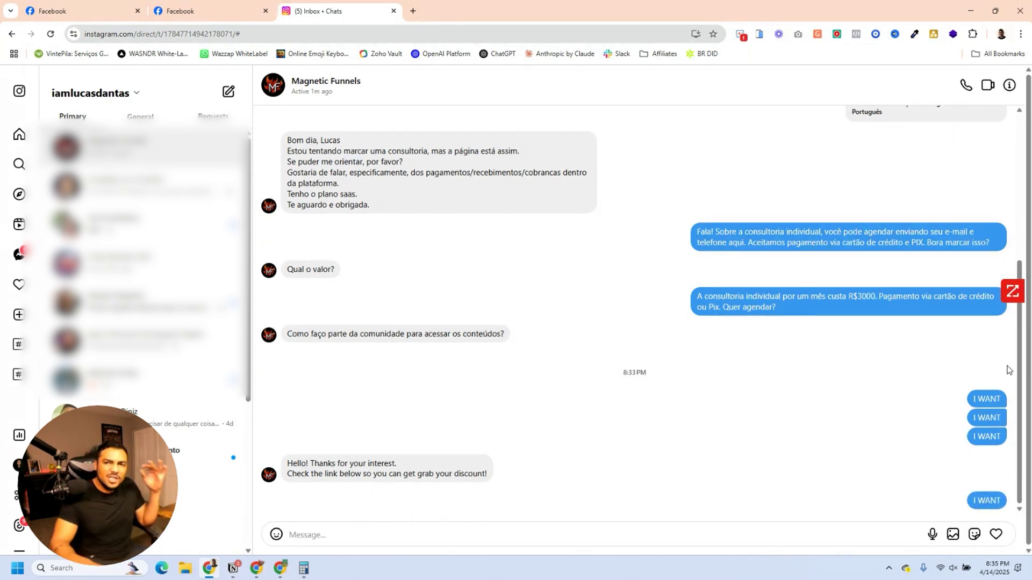
click(256, 569)
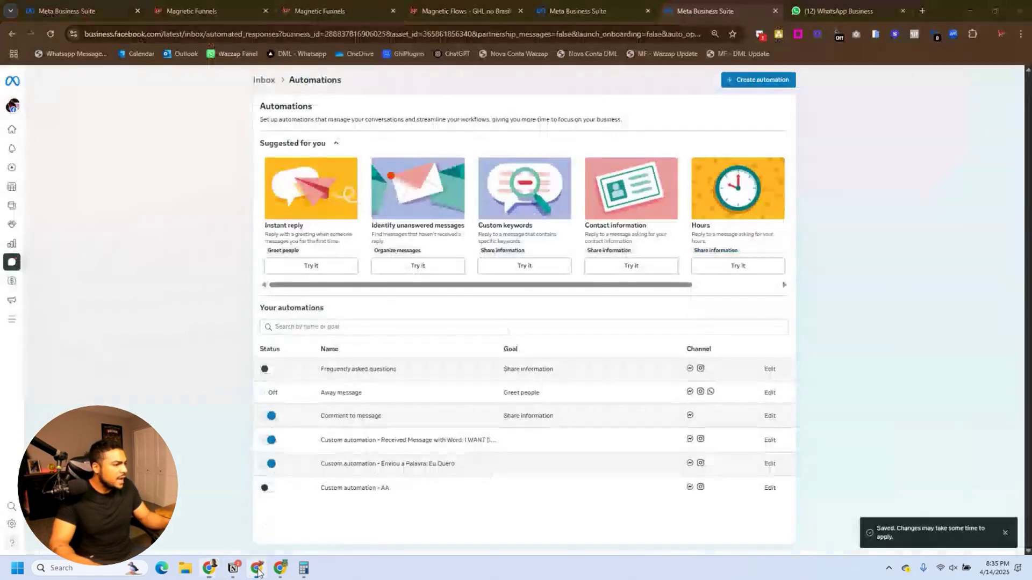
click(771, 440)
scroll(495, 380, down, 2)
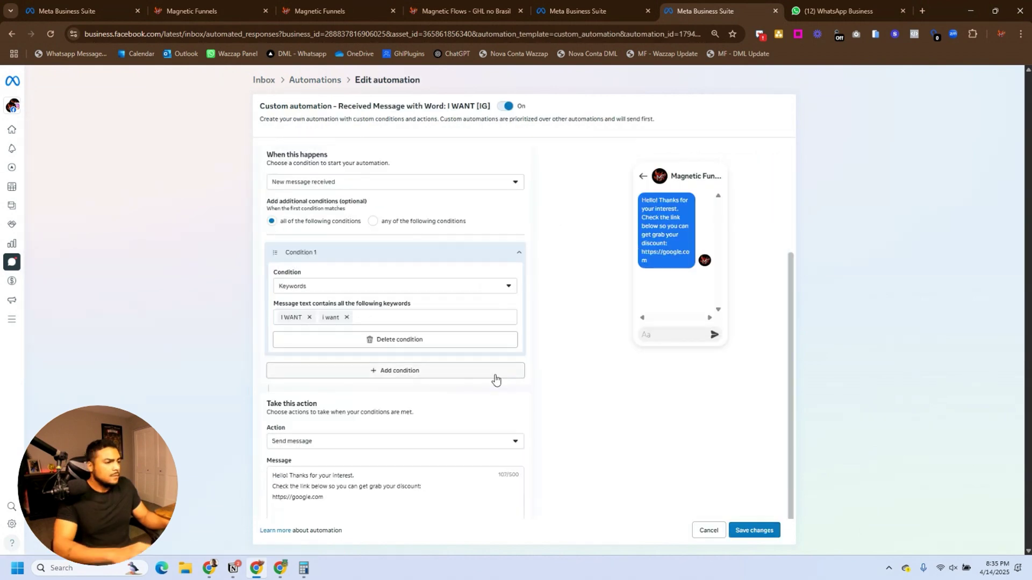
scroll(495, 380, up, 2)
scroll(495, 380, down, 5)
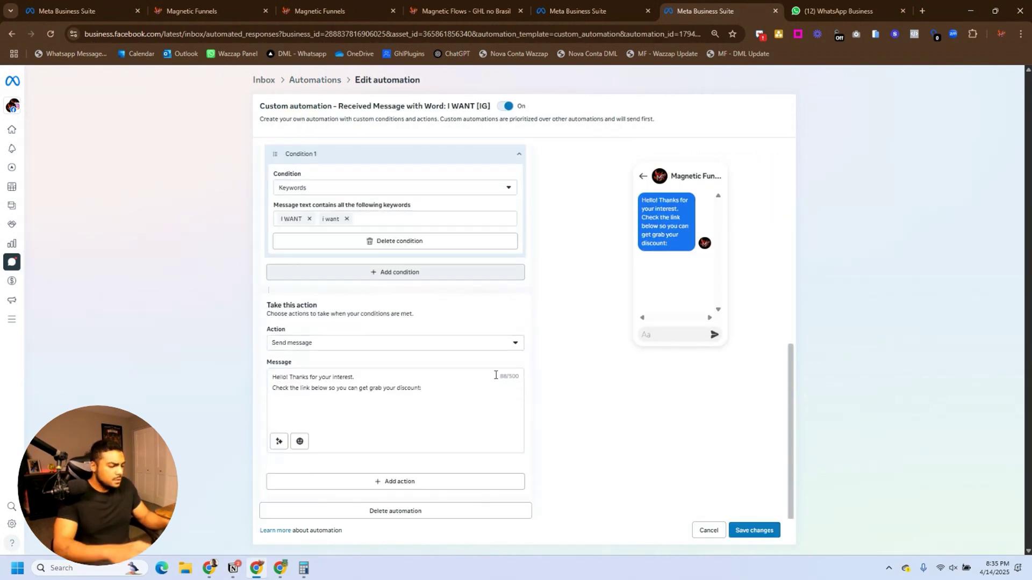
click(754, 531)
Switch to Facebook, comment "#iwant" on a Magnetic Funnels page post, and open the page's chat to check the automated reply.
click(209, 568)
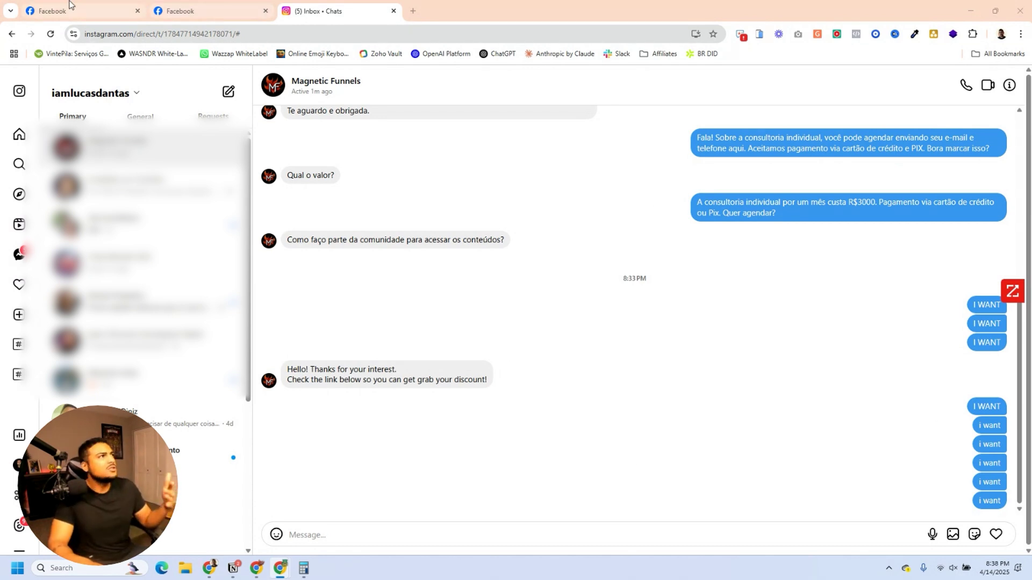
click(86, 11)
scroll(663, 323, down, 5)
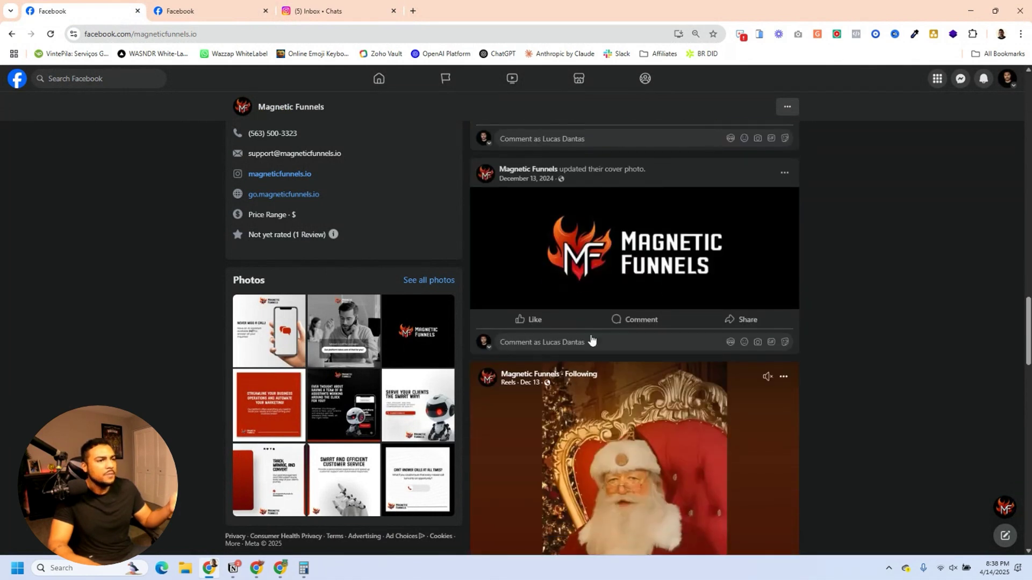
scroll(592, 377, up, 10)
click(517, 439)
text(#iwaa)
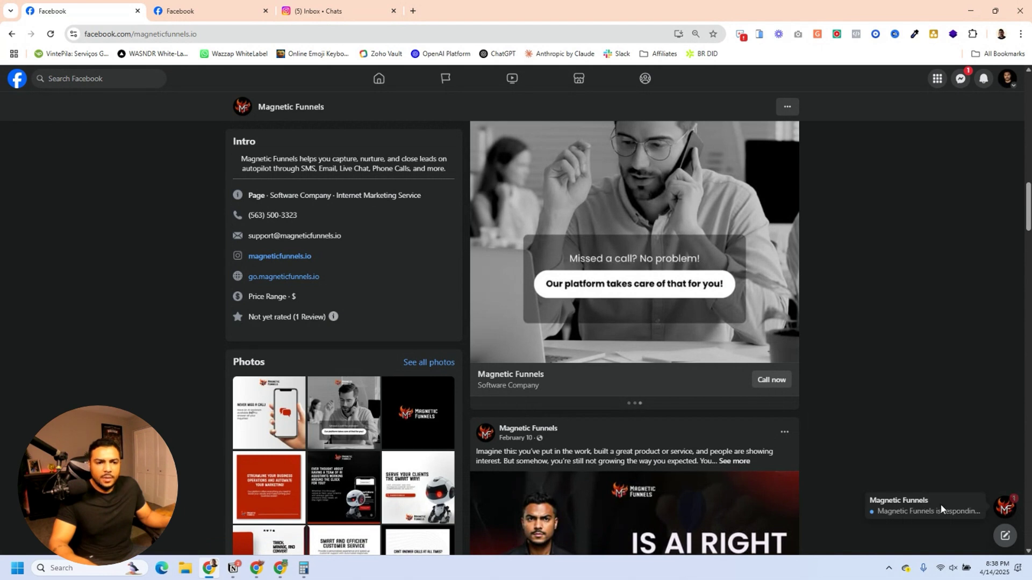
click(1005, 507)
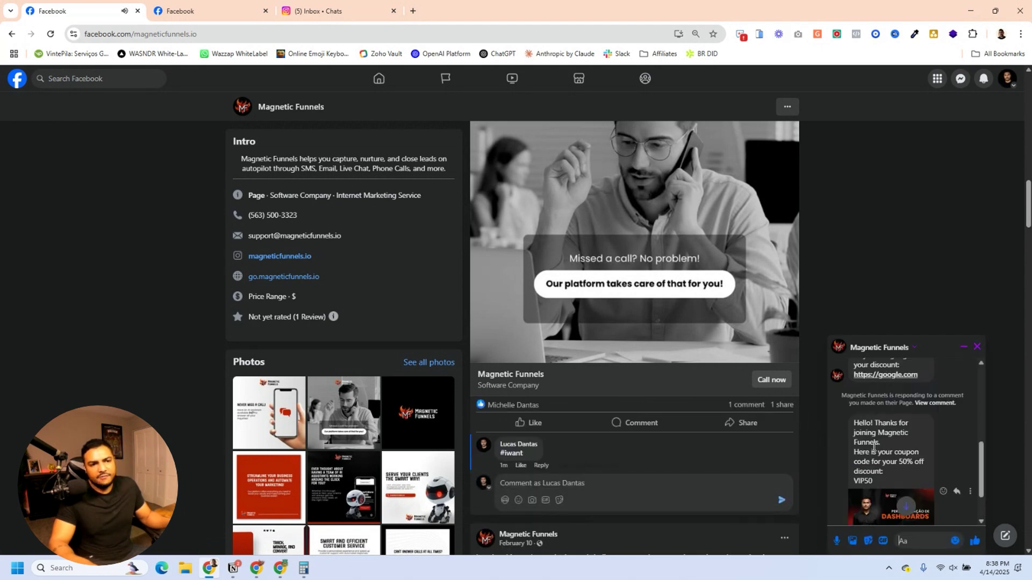
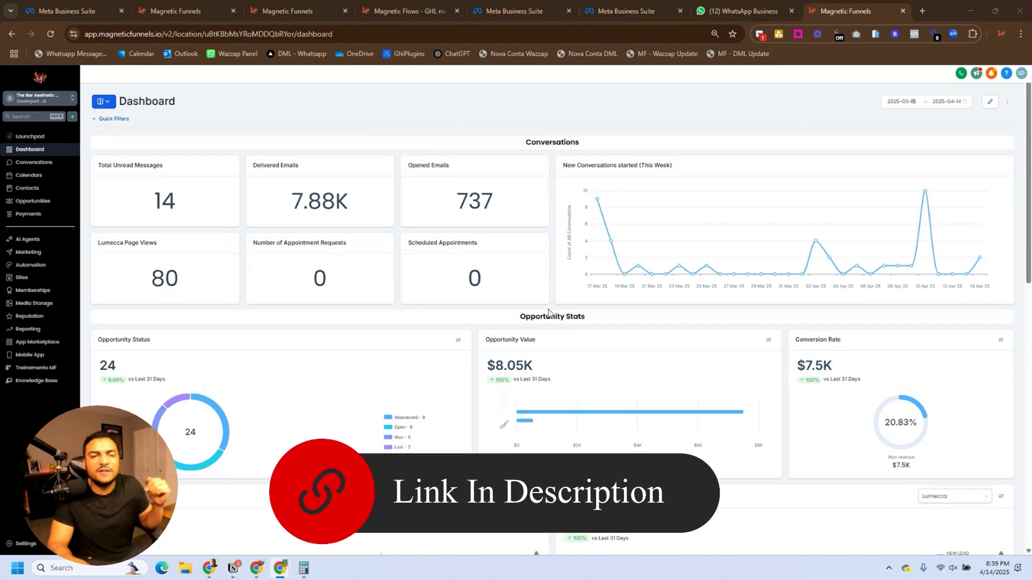
Open the [FB] Lumecca Automation workflow from the Lumecca Meta Automations folder and examine its comment trigger, comment reply and Messenger link actions.
click(34, 266)
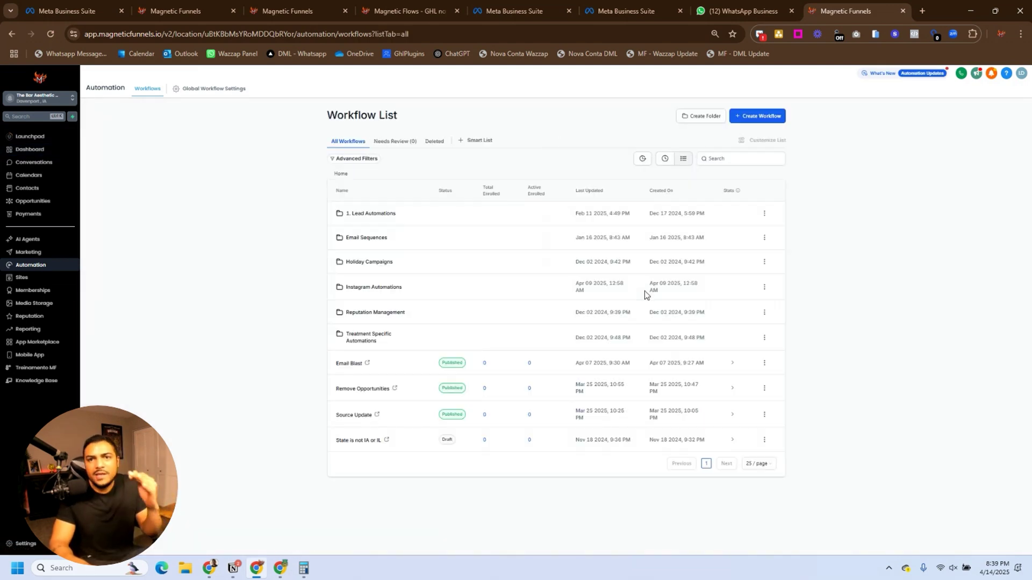
click(373, 287)
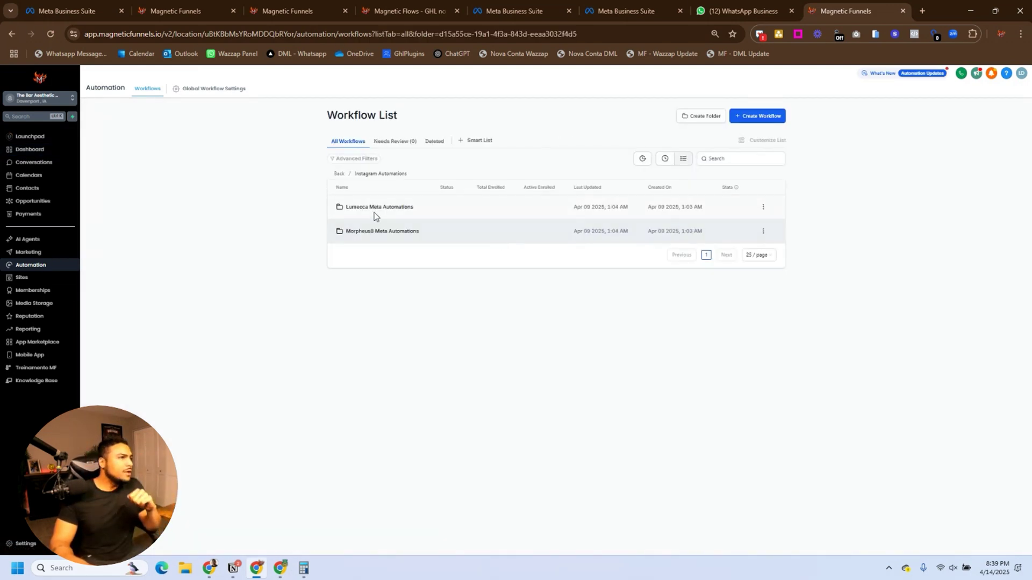
click(369, 208)
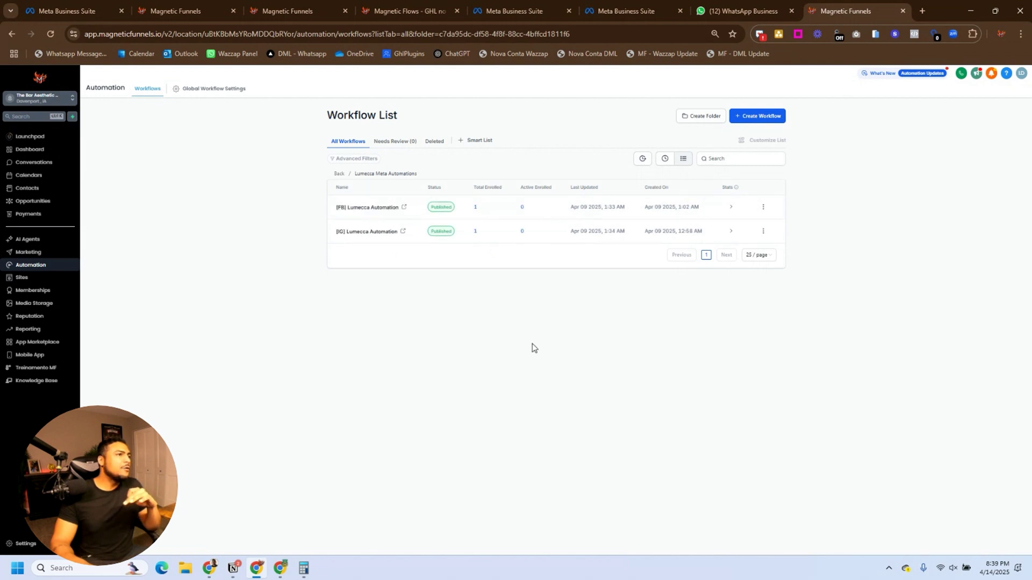
click(373, 210)
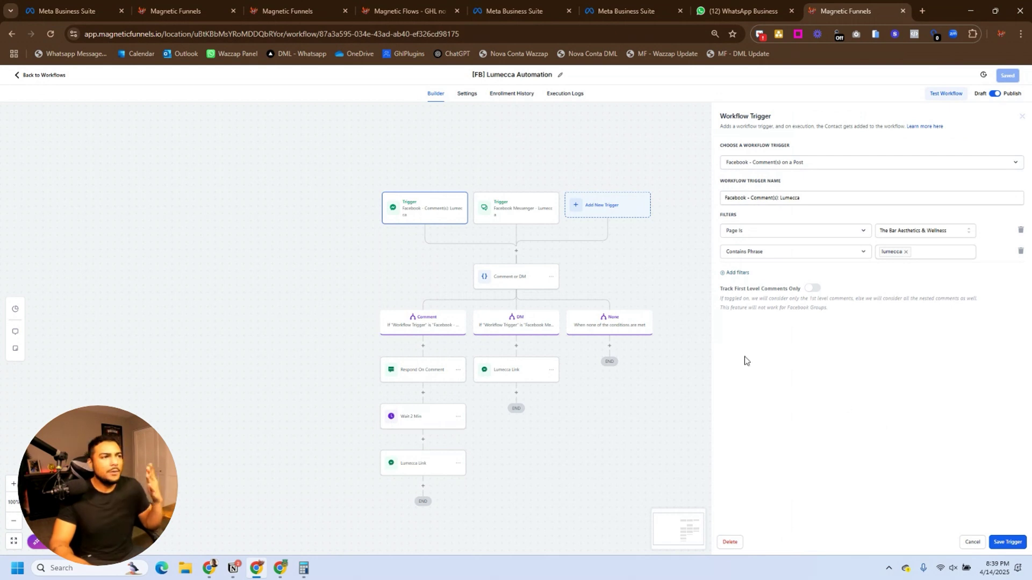
click(419, 374)
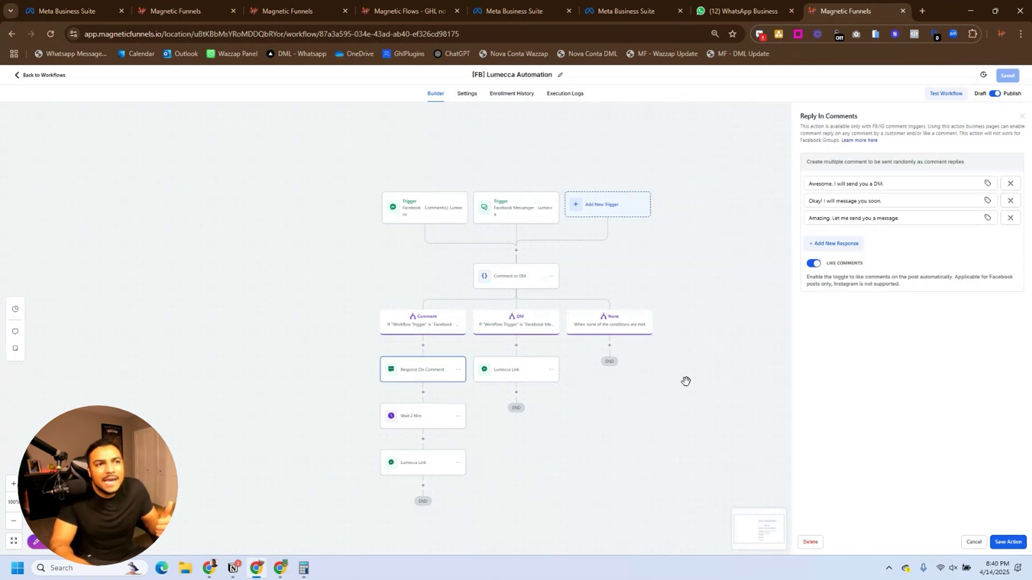
click(422, 454)
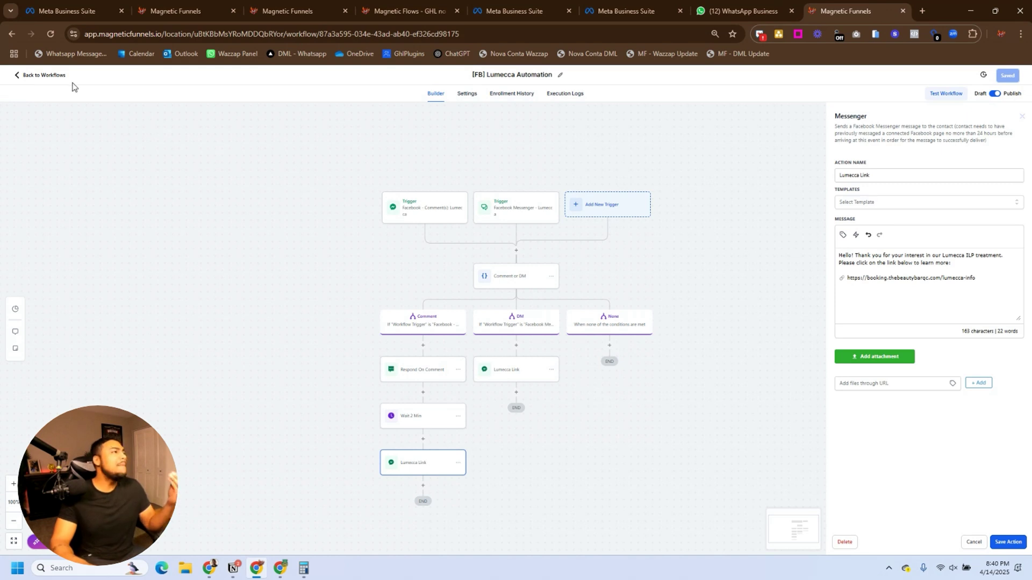
Return to the workflow list, open the [IG] Lumecca Automation, and examine its Instagram DM trigger.
click(50, 76)
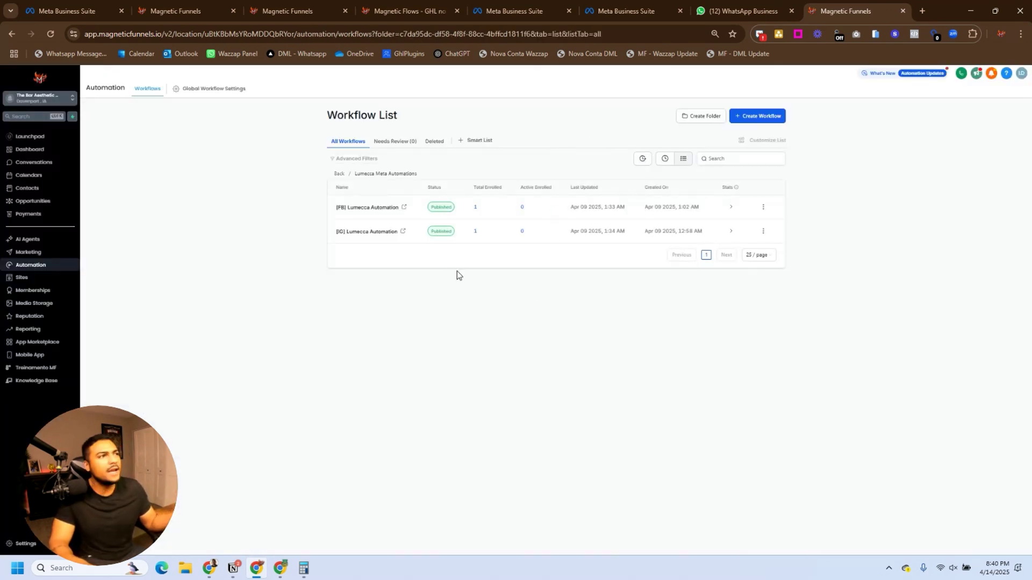
click(371, 233)
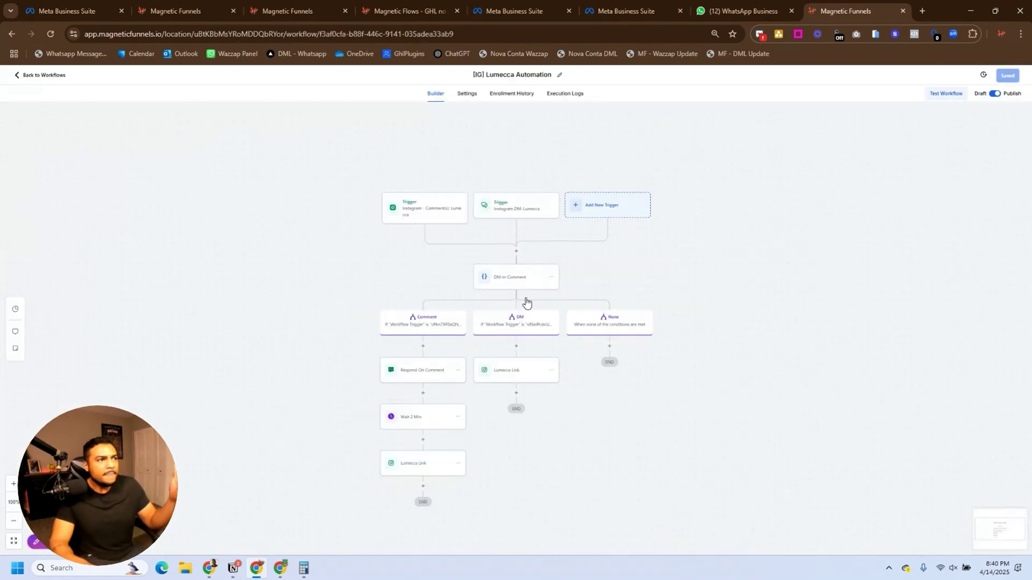
click(518, 211)
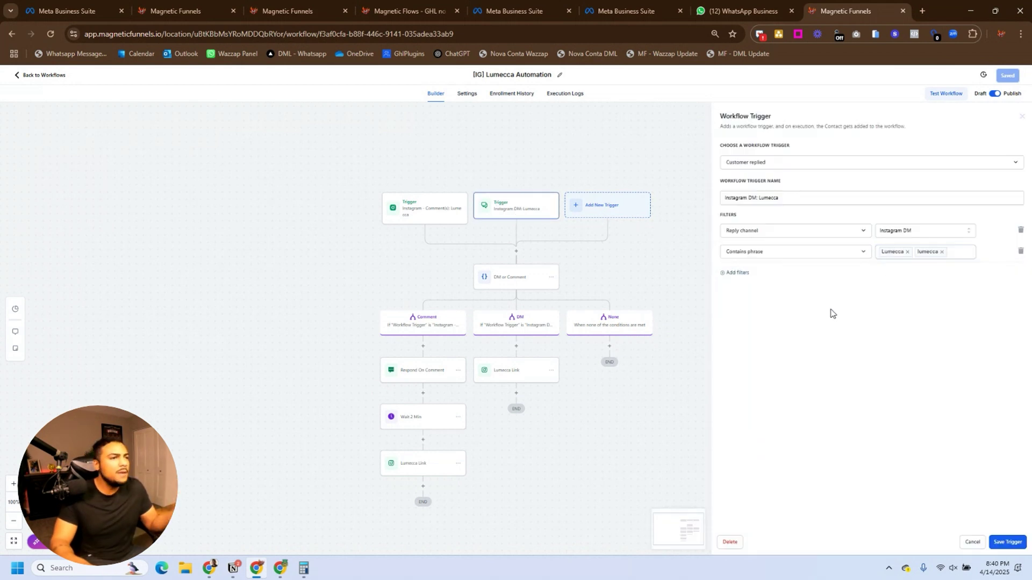